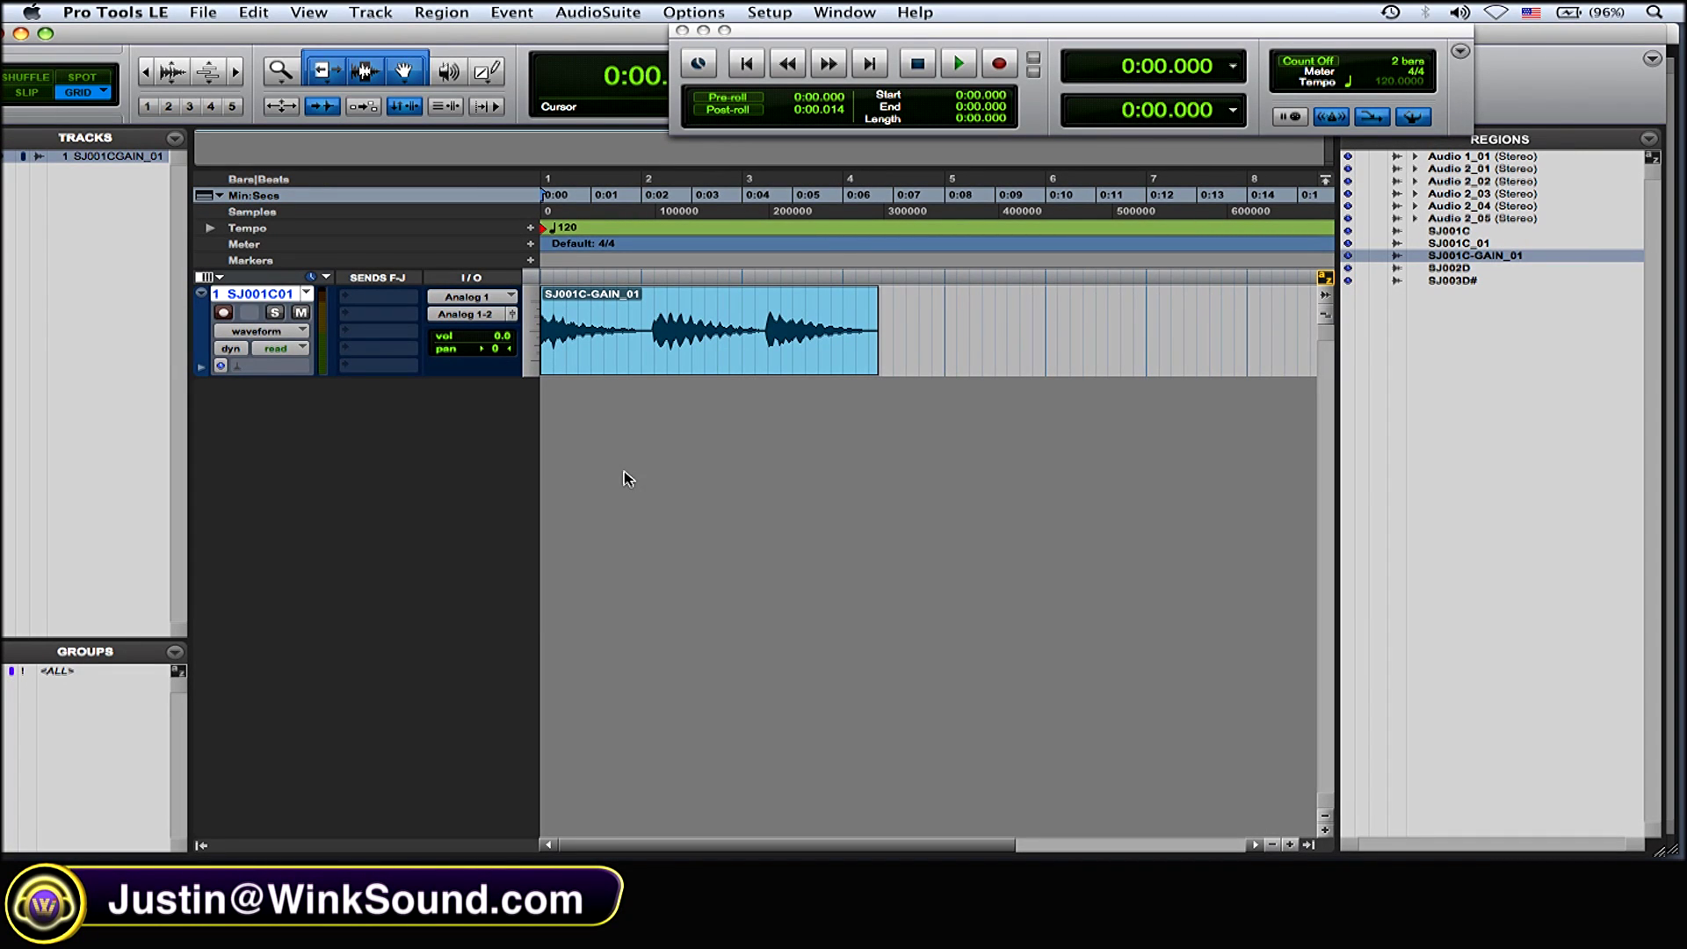
Duplicate the mono track SJ001C011 once so an identical copy sits beneath it
right_click(255, 294)
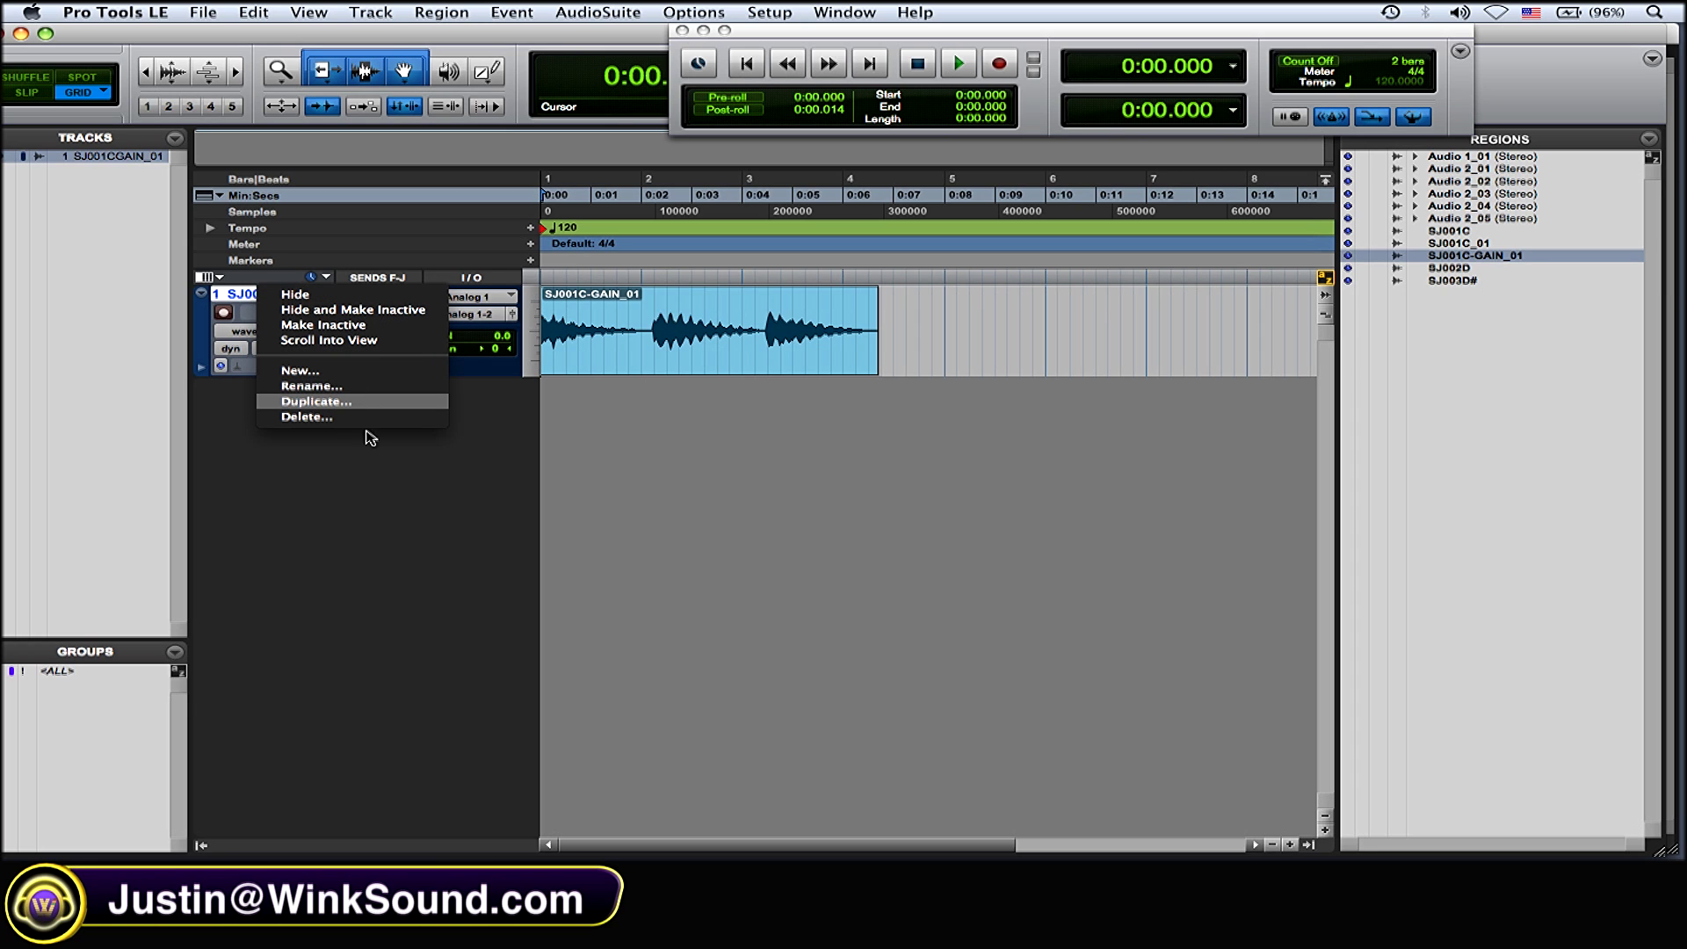
left_click(393, 497)
left_click(369, 11)
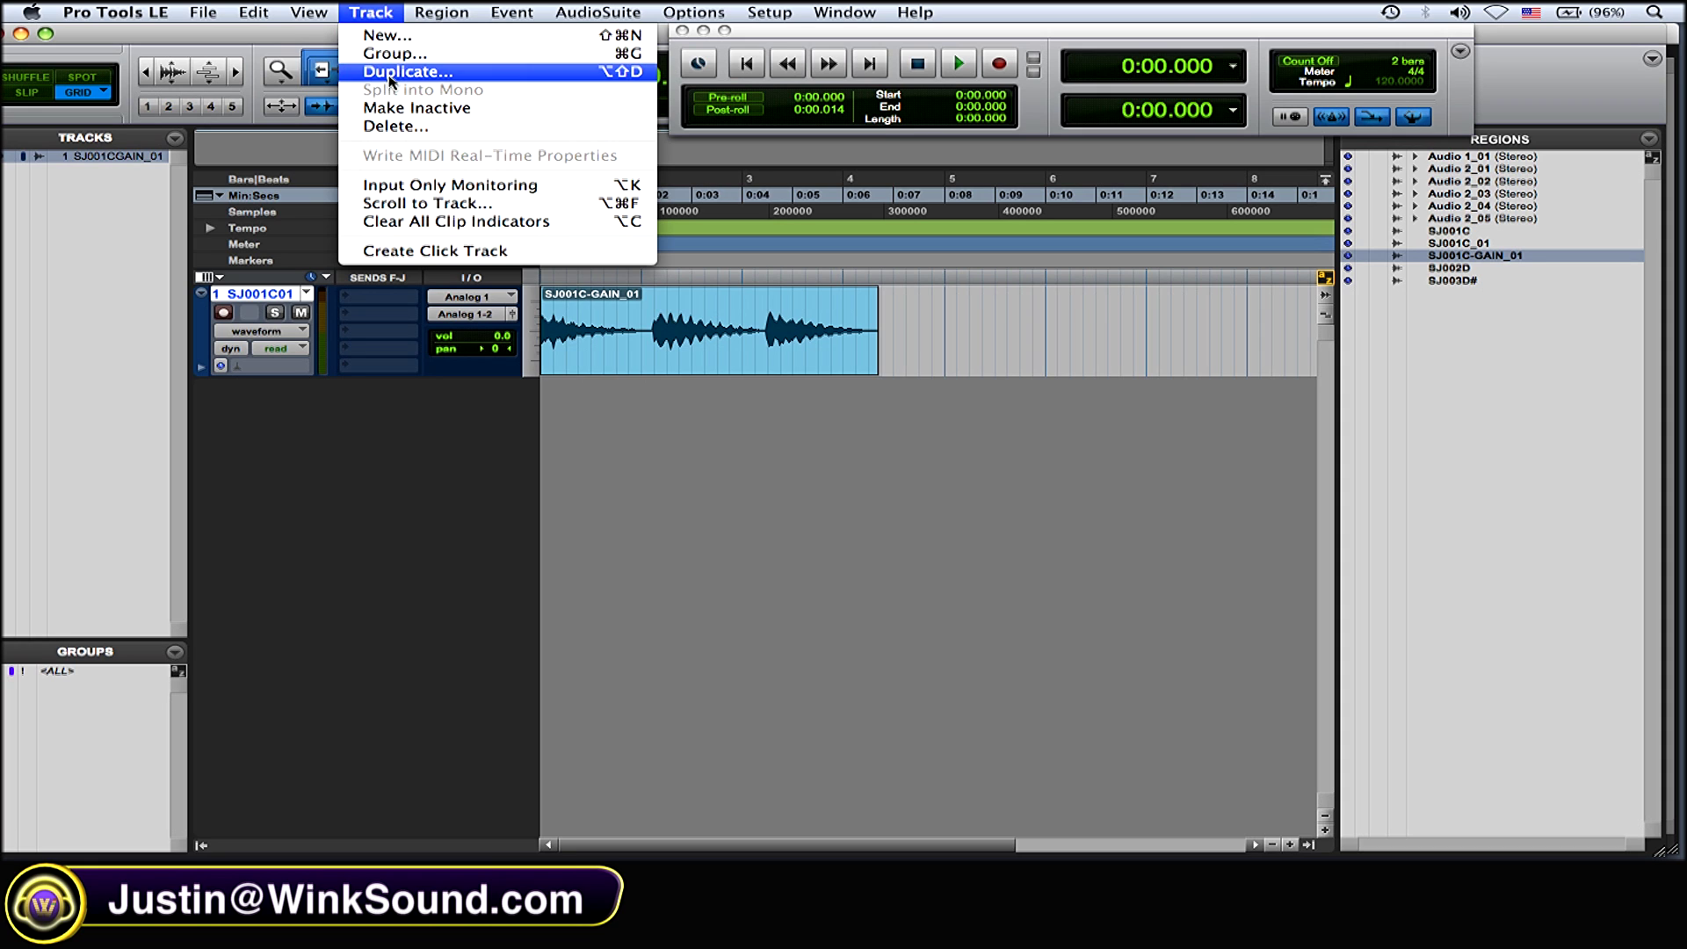
left_click(343, 478)
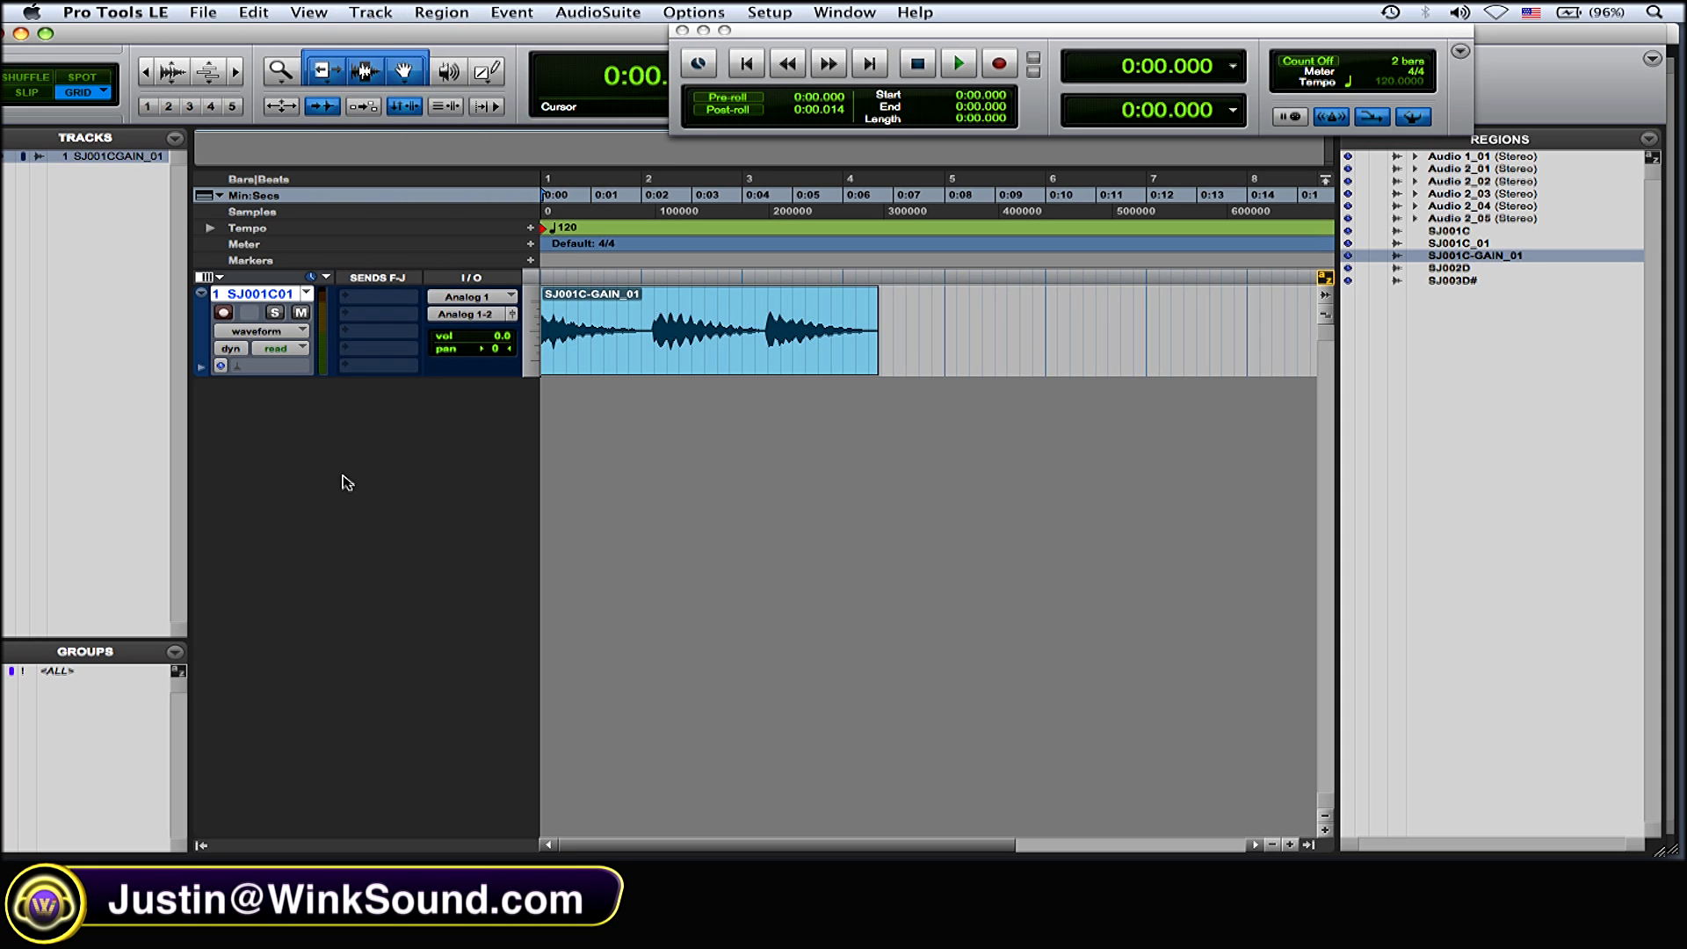
key("alt+shift+d")
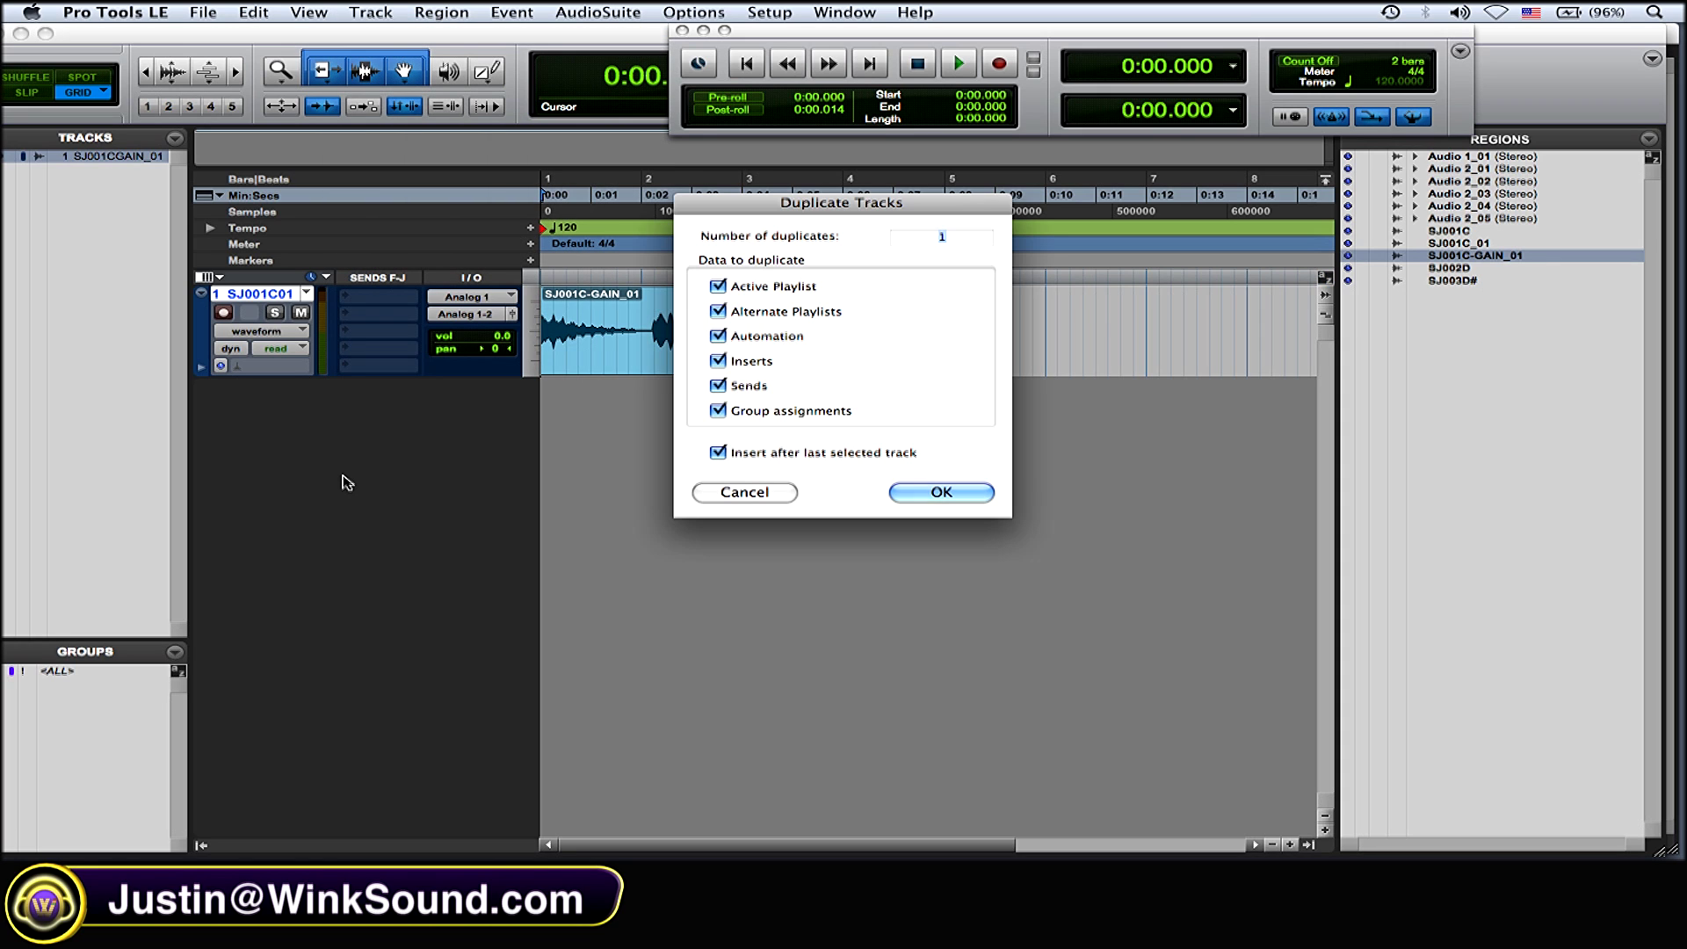
key("Return")
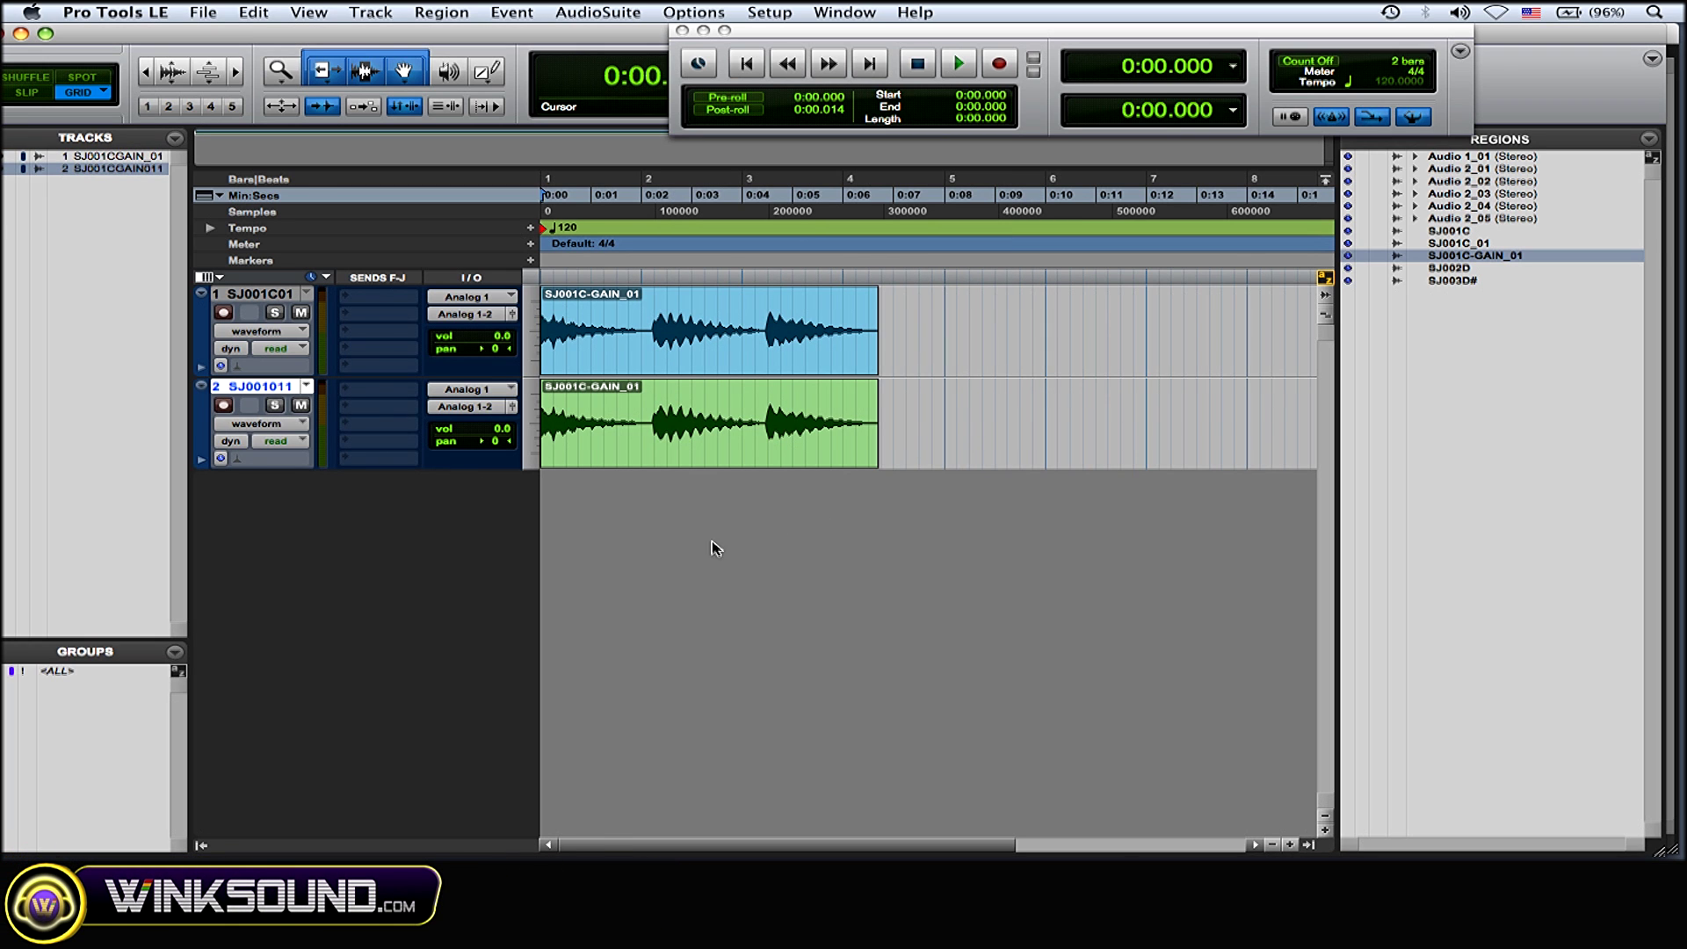
key("F9")
In the mixer, pan track 1 hard left and track 2 hard right
left_click(1491, 176)
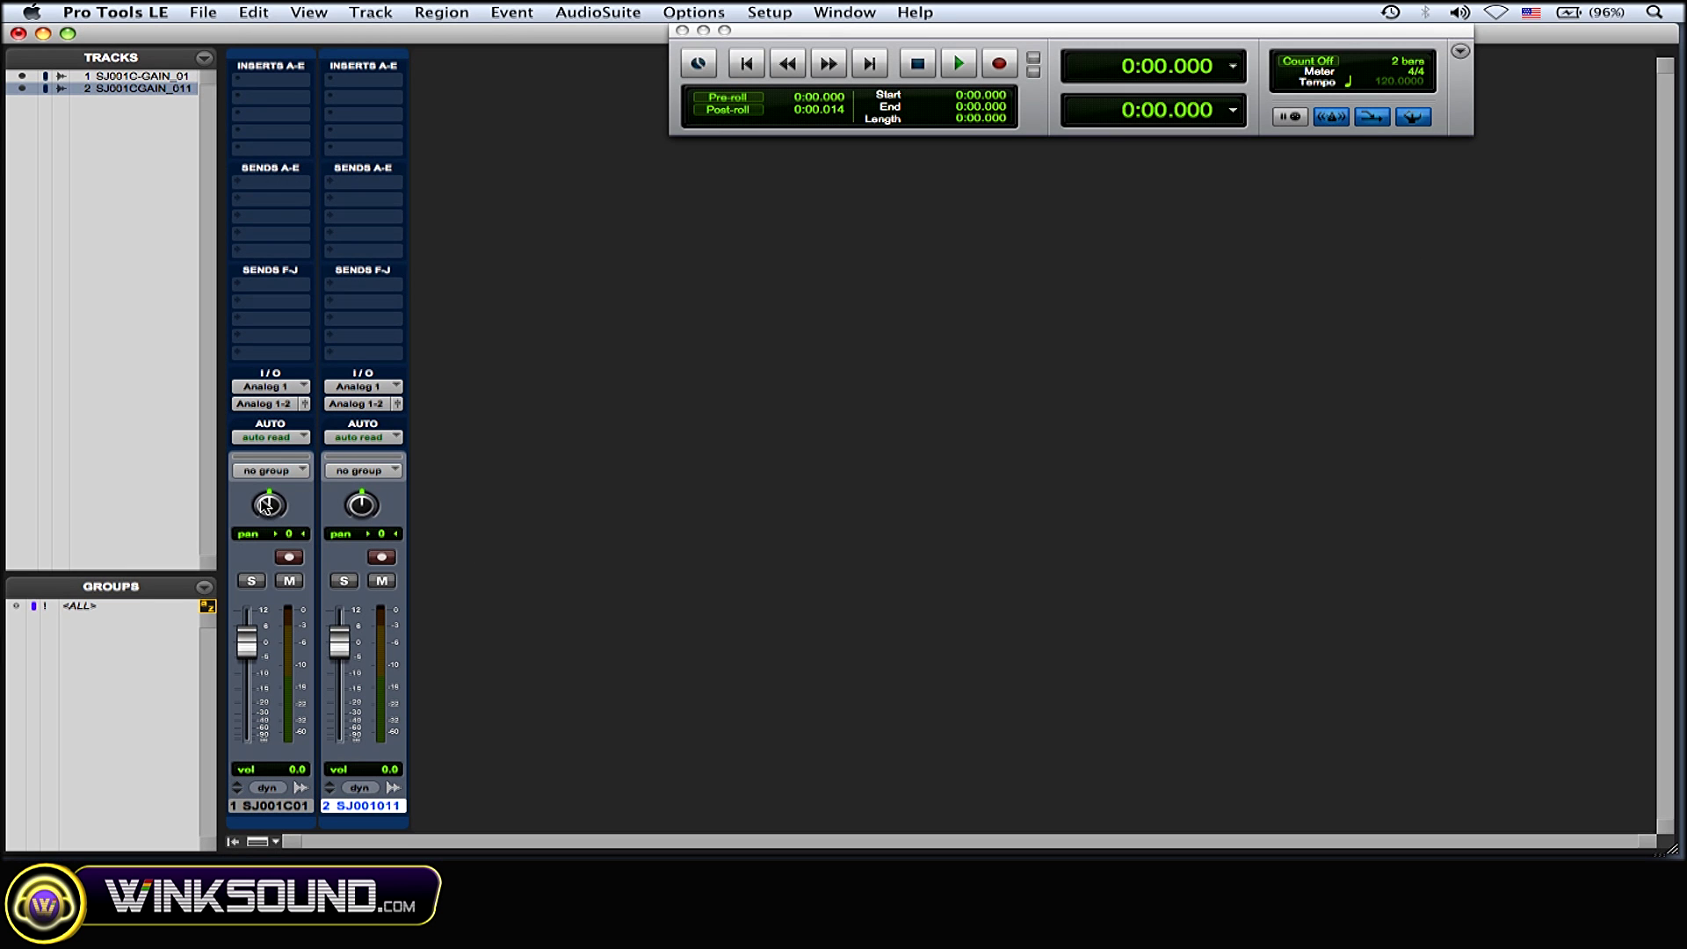
left_click_drag(266, 505, 220, 654)
left_click_drag(361, 512, 318, 395)
left_click_drag(276, 507, 278, 531)
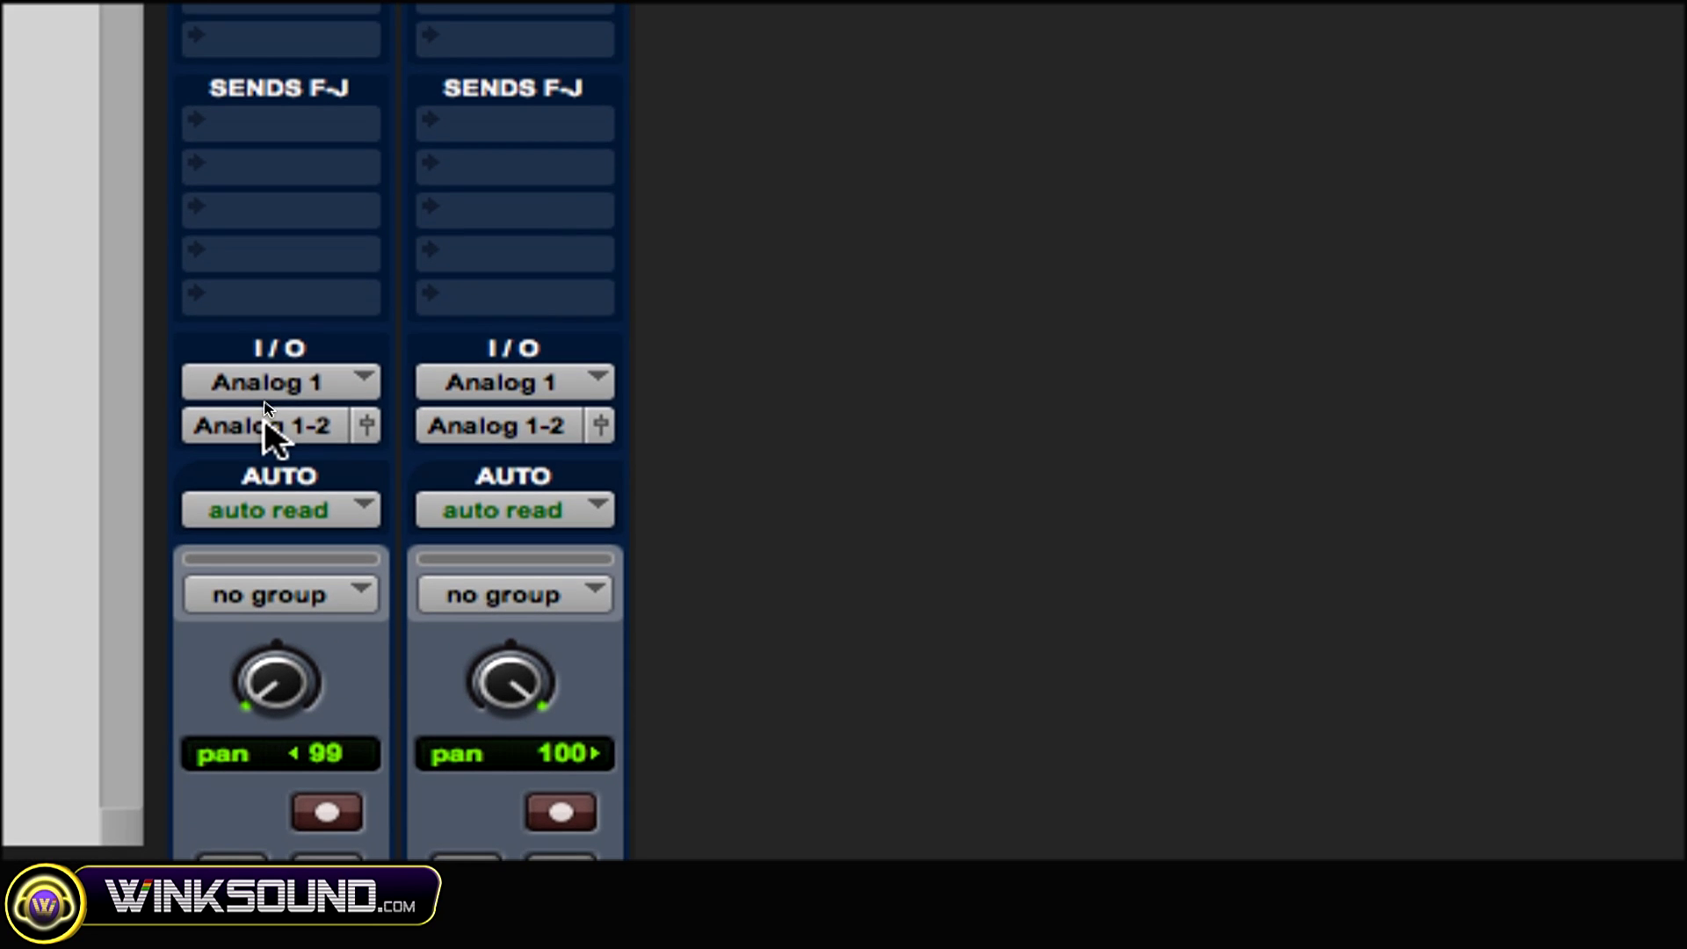
Route the outputs of both track 1 and track 2 to Bus 1-2
left_click(241, 288)
mouse_move(272, 431)
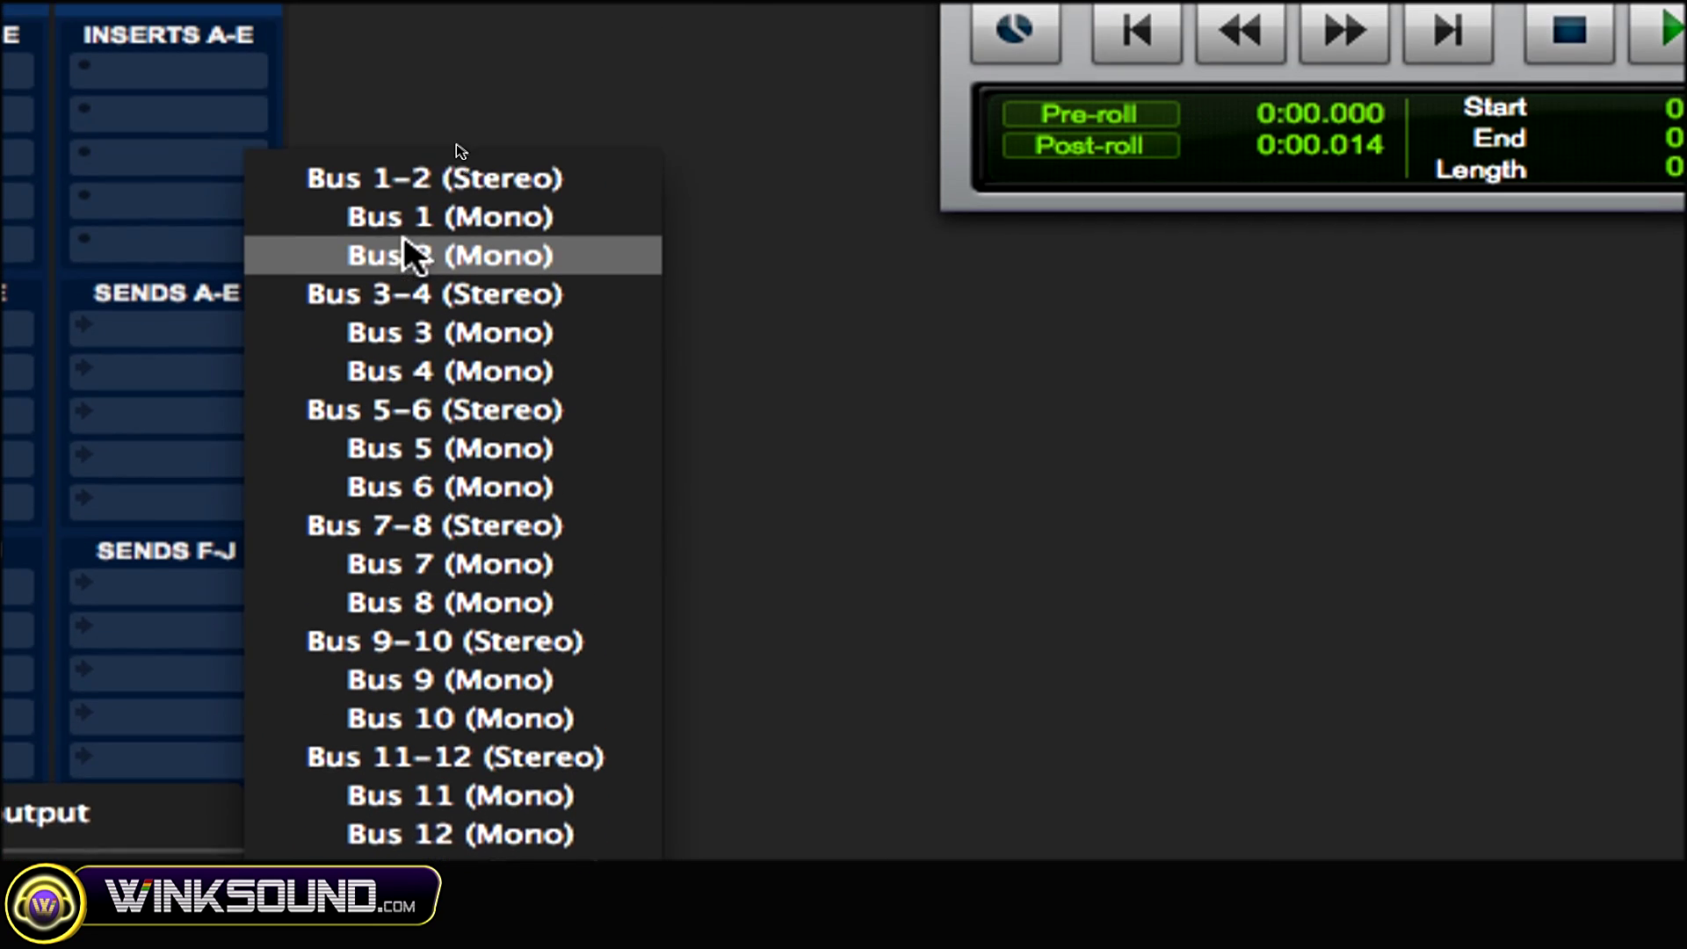
left_click(403, 182)
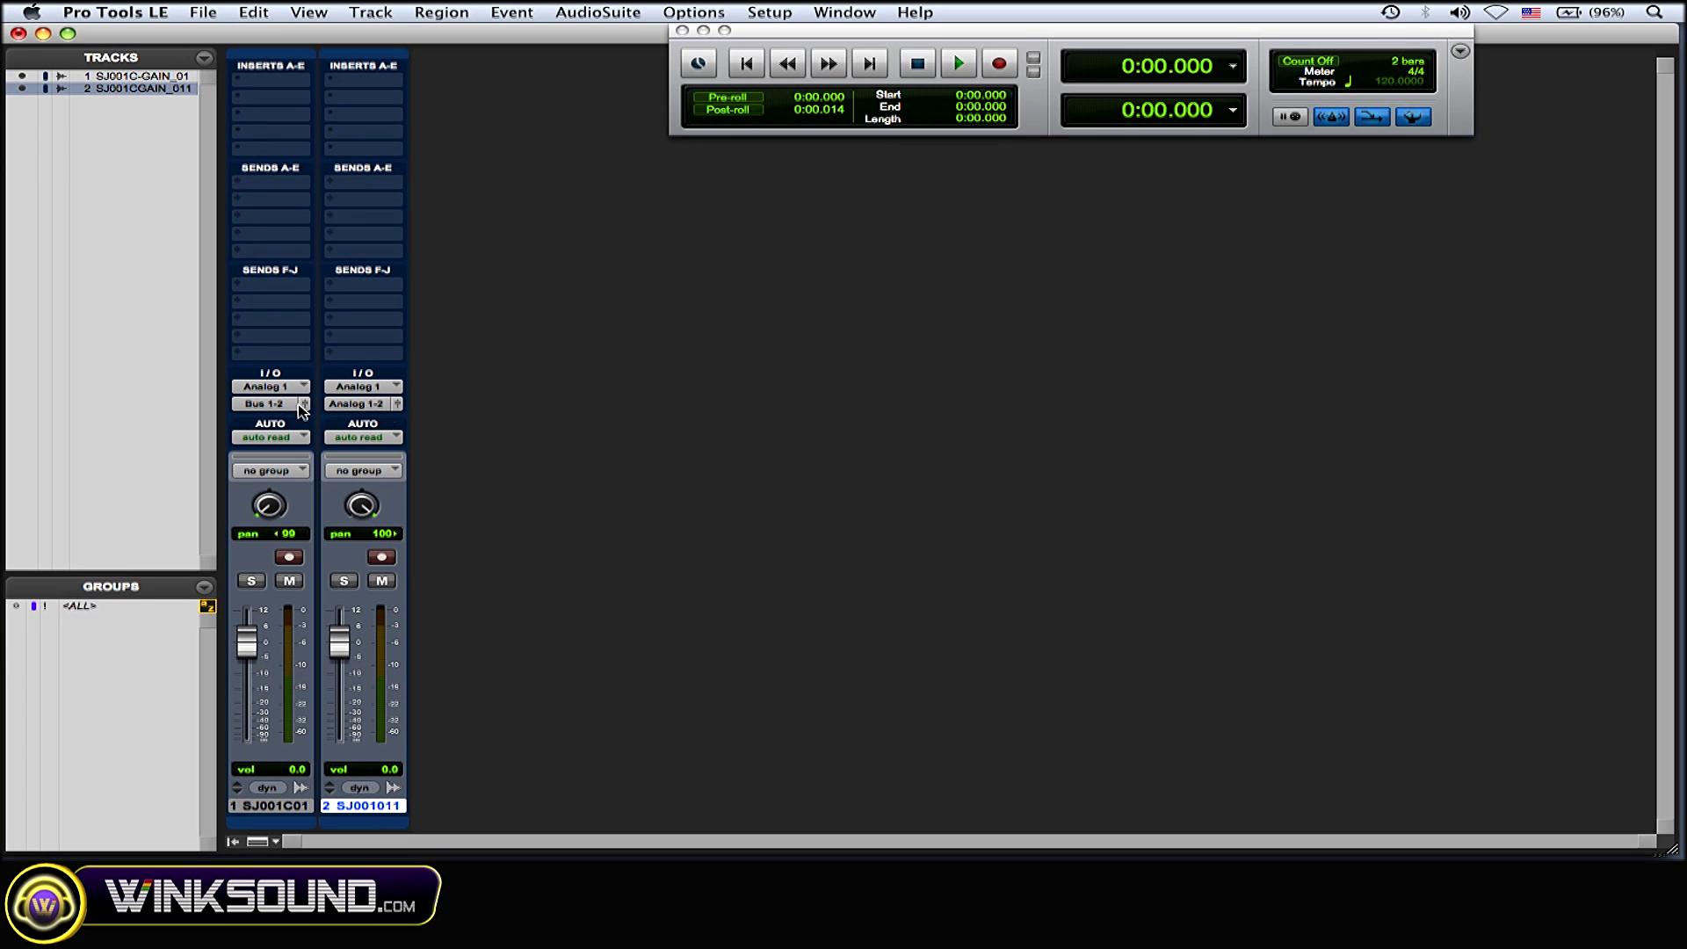
left_click(365, 405)
mouse_move(394, 419)
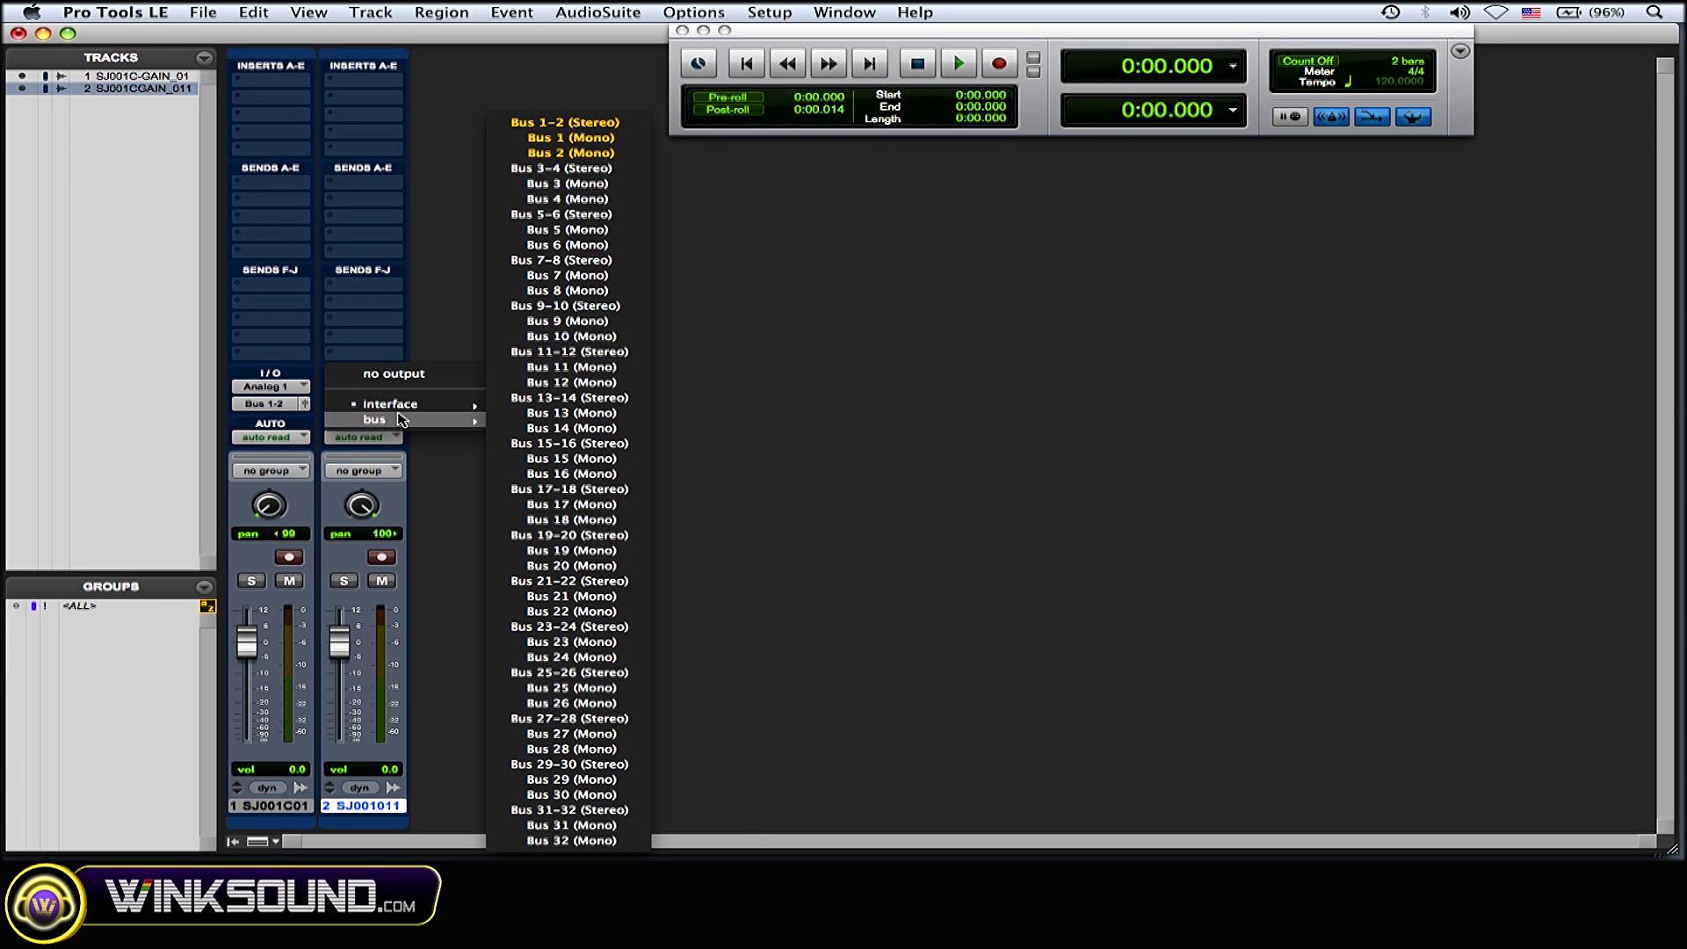
left_click(610, 130)
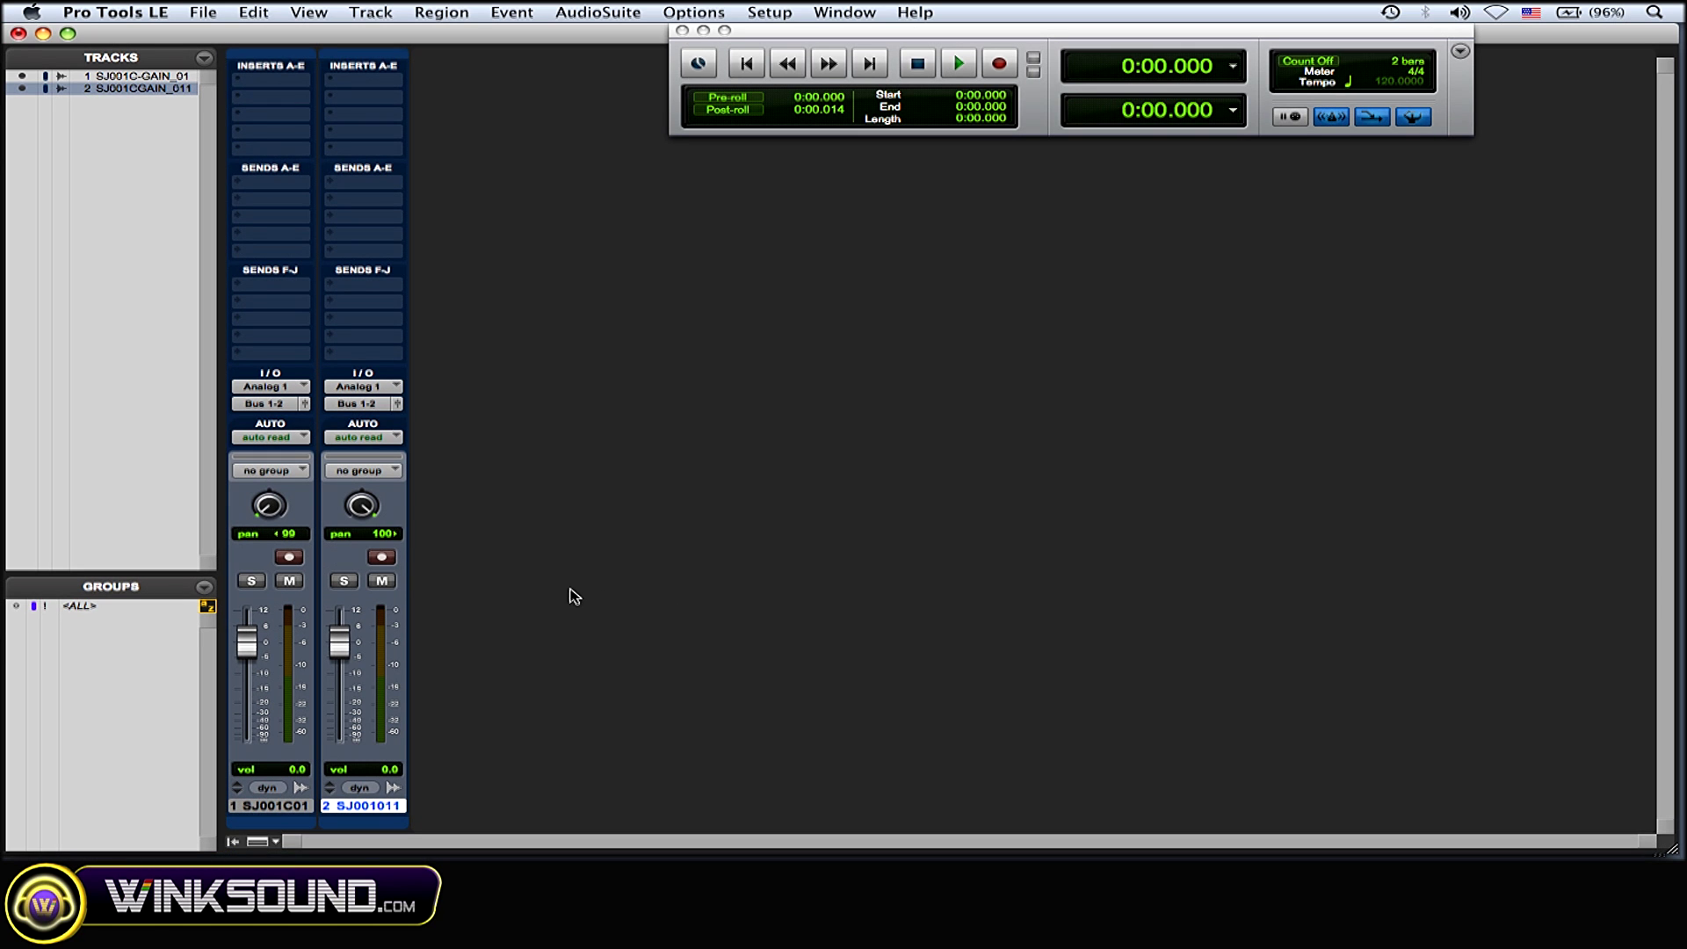
Create a new stereo audio track, Audio 1
key("super+shift+n")
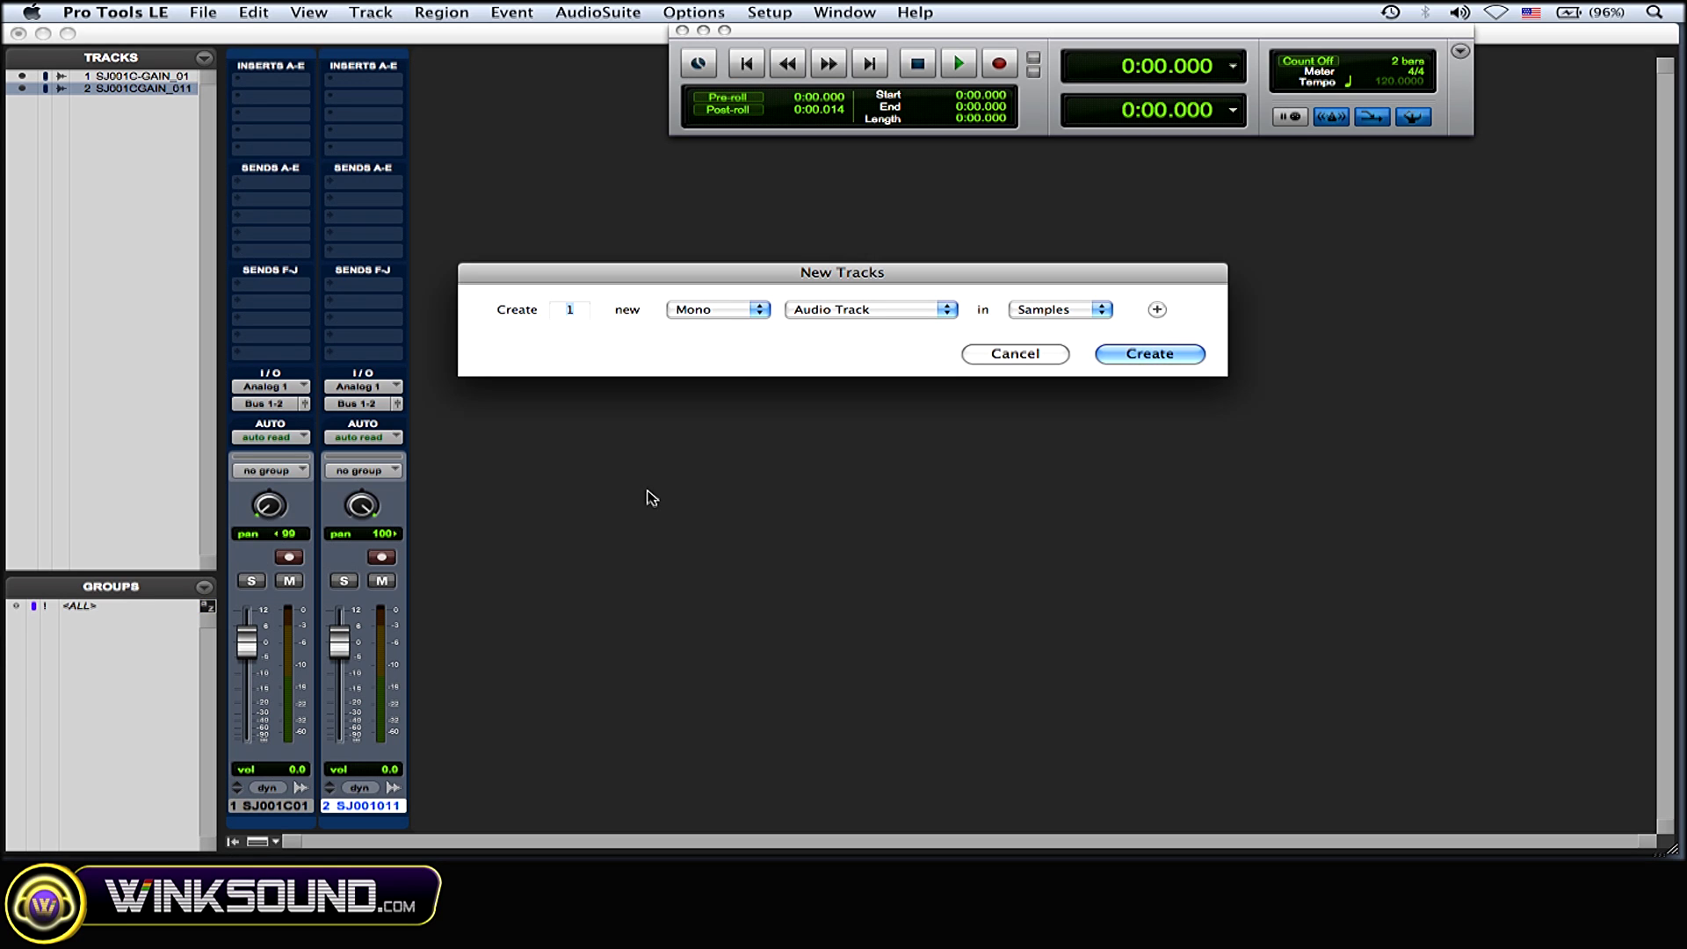
left_click(738, 316)
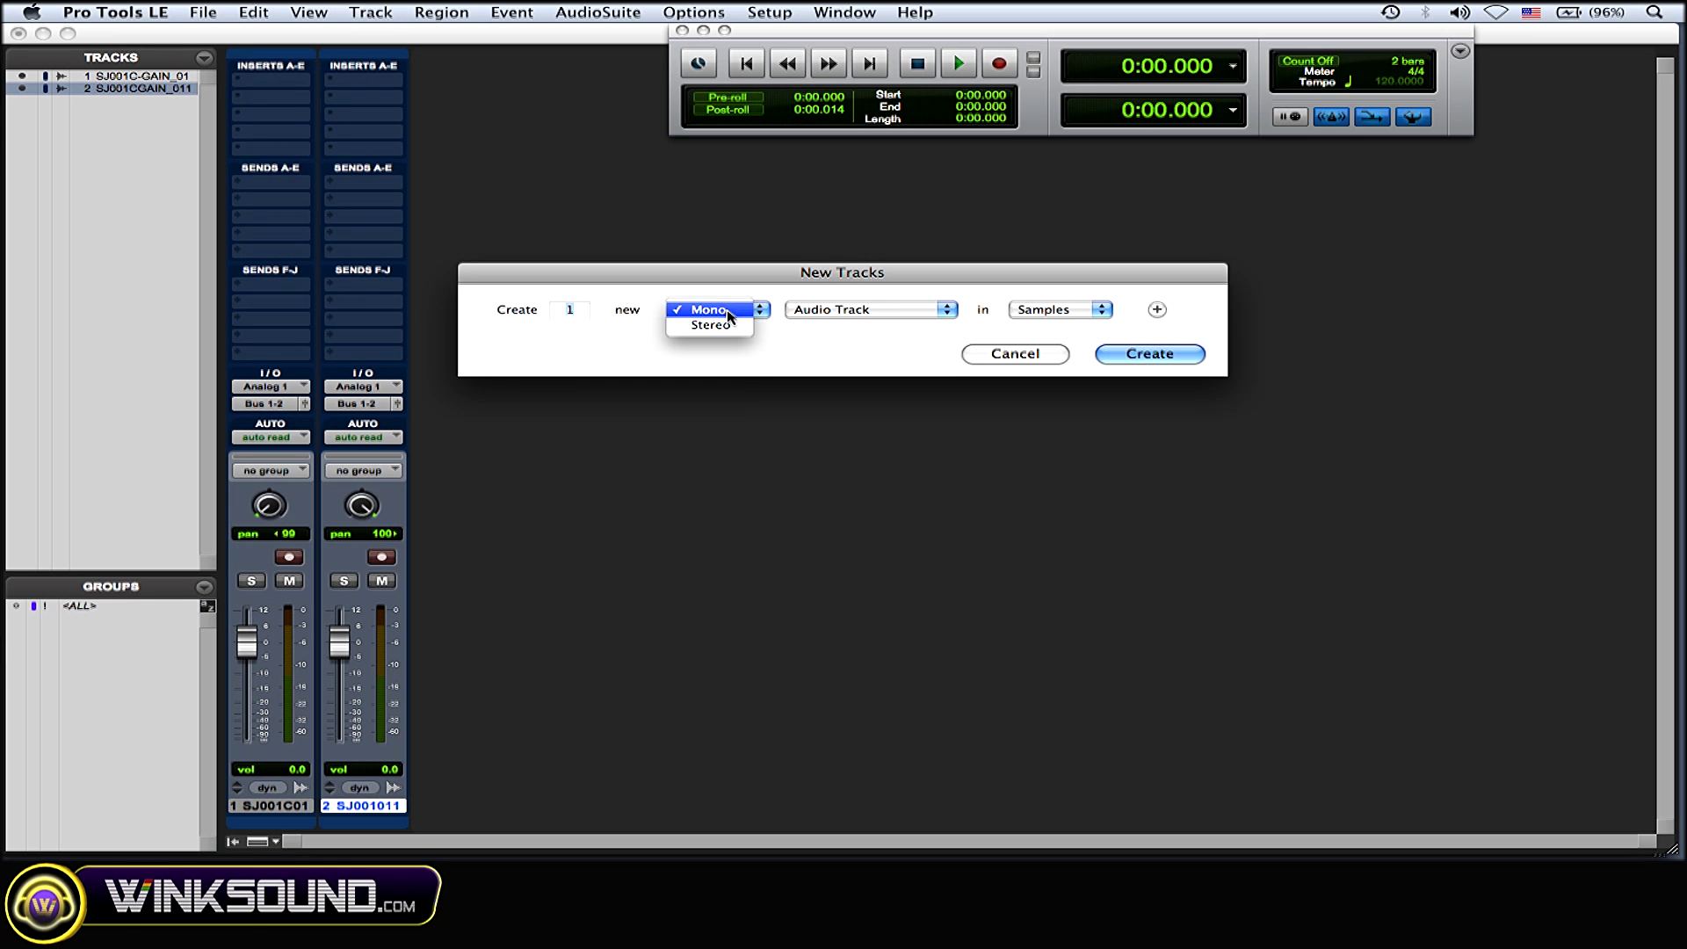
left_click(704, 332)
left_click(1167, 354)
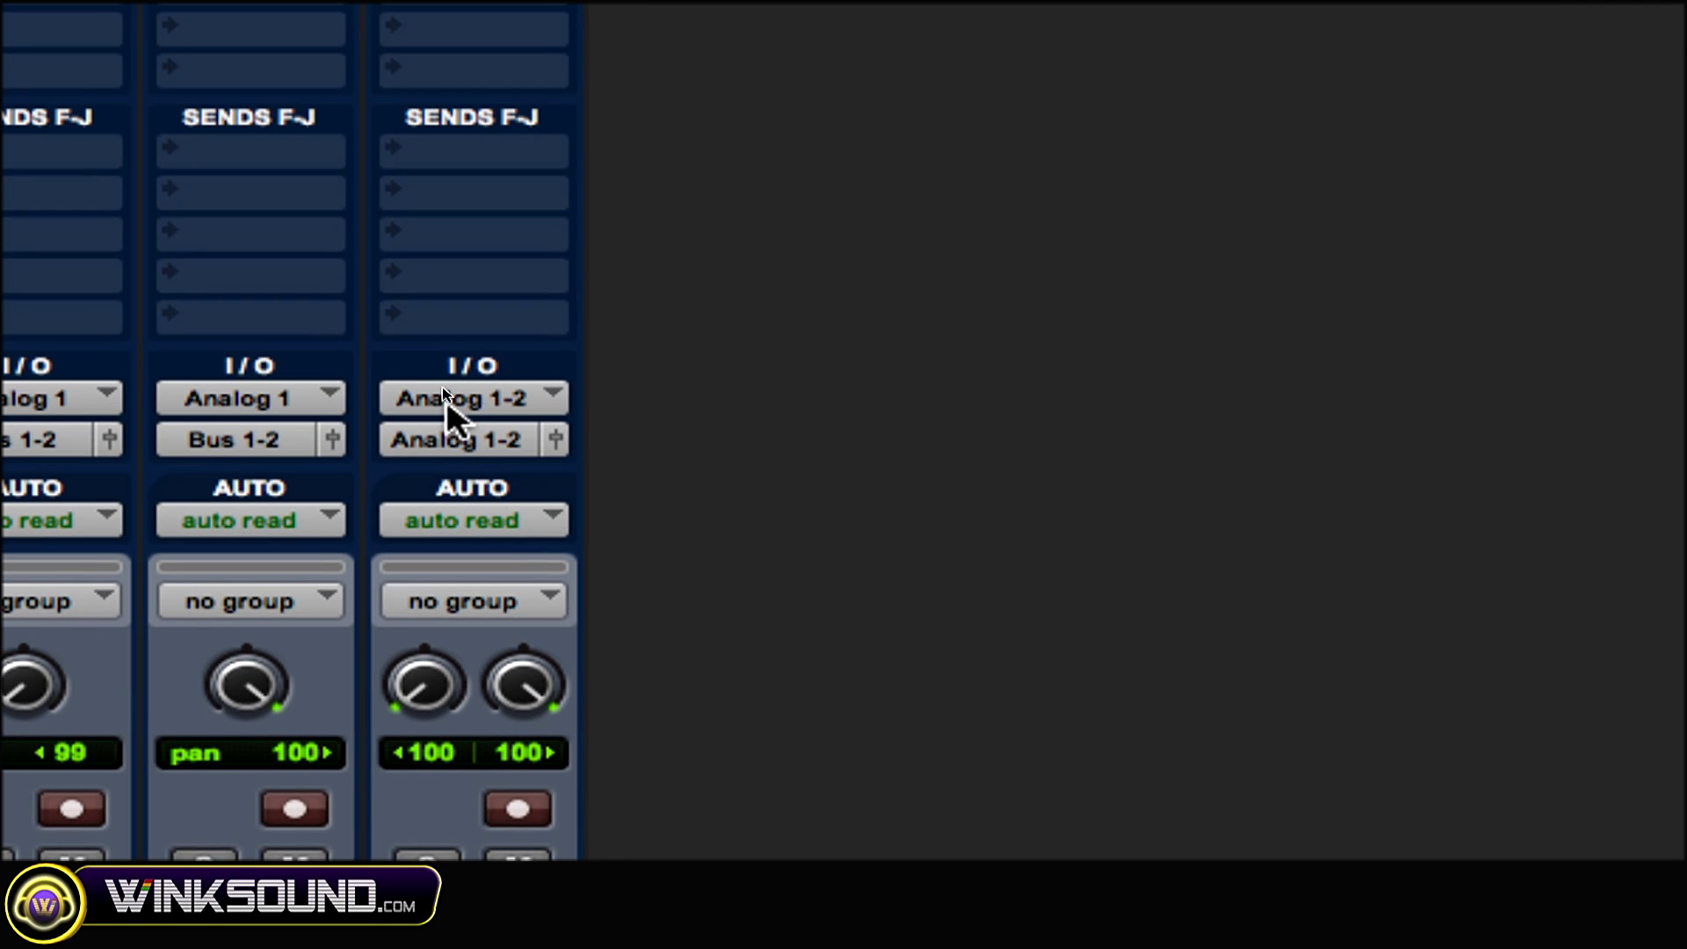
Set Audio 1's input to Bus 1-2 and bring the Edit window forward
left_click(441, 387)
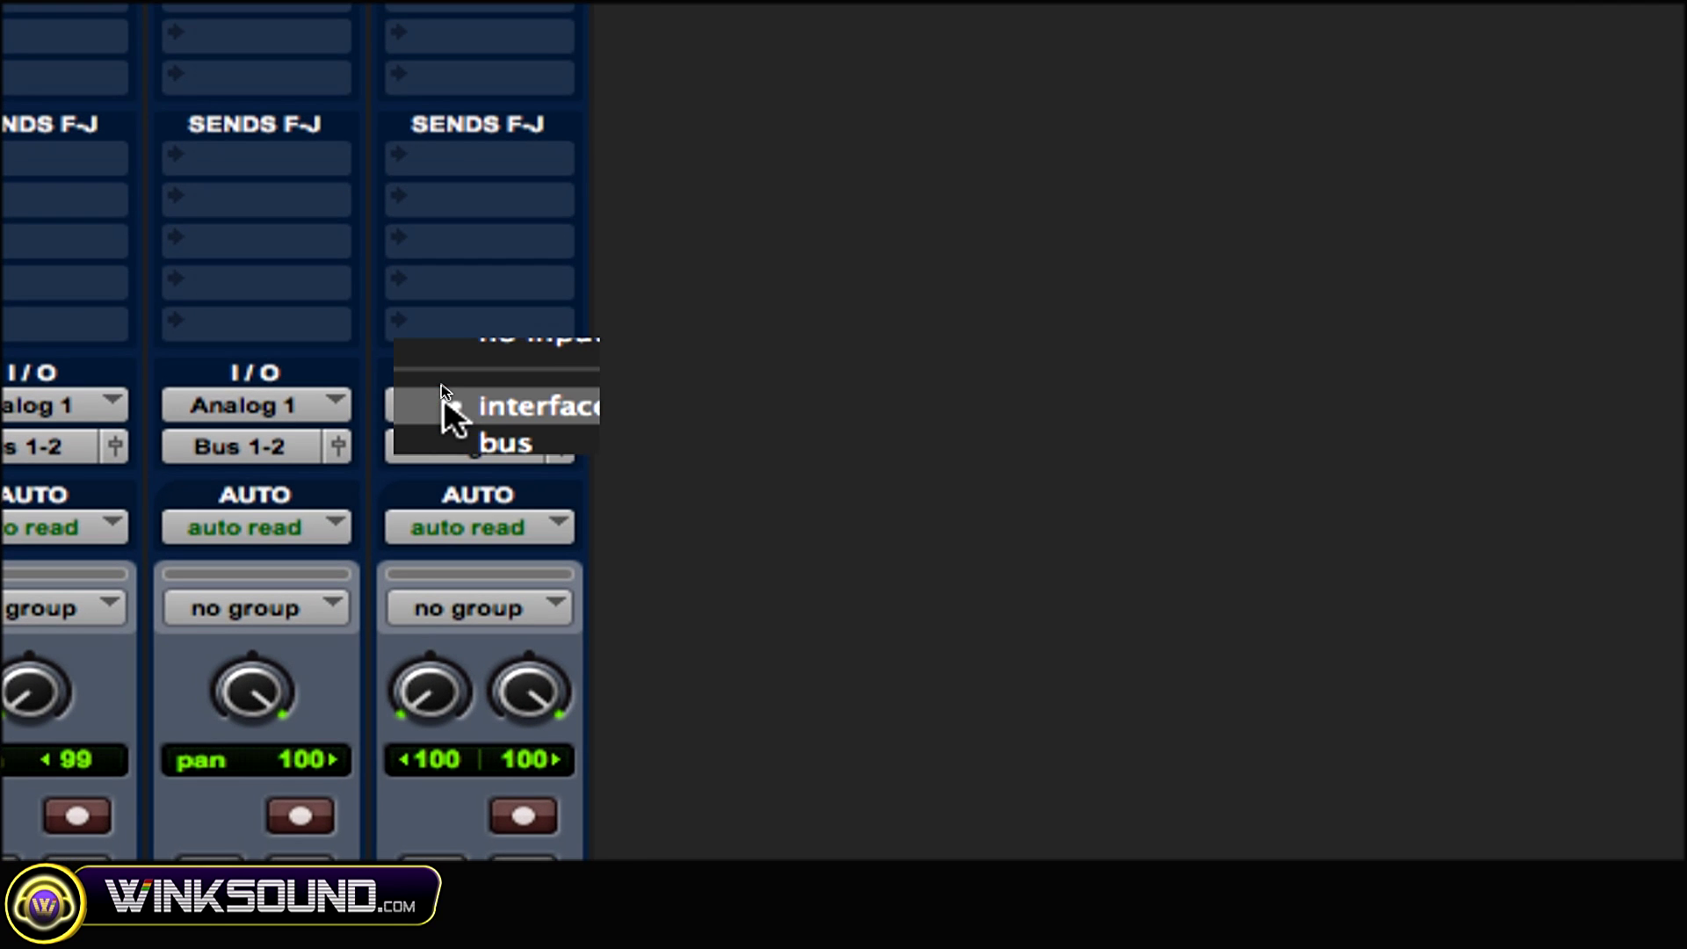
mouse_move(509, 430)
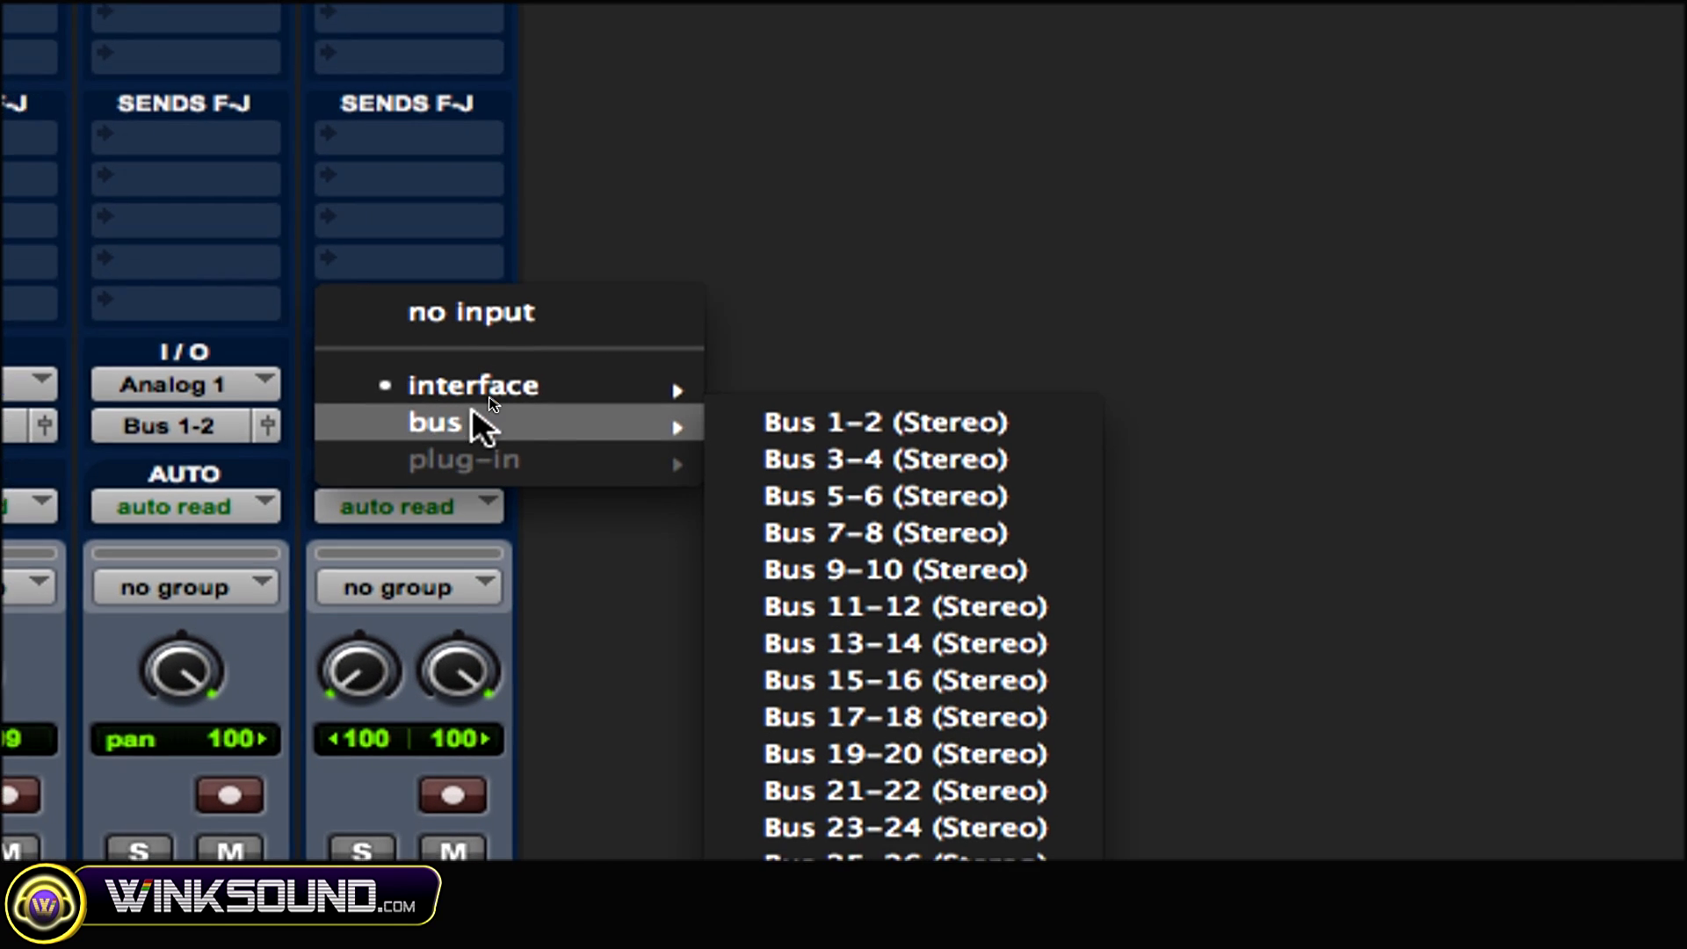
left_click(878, 428)
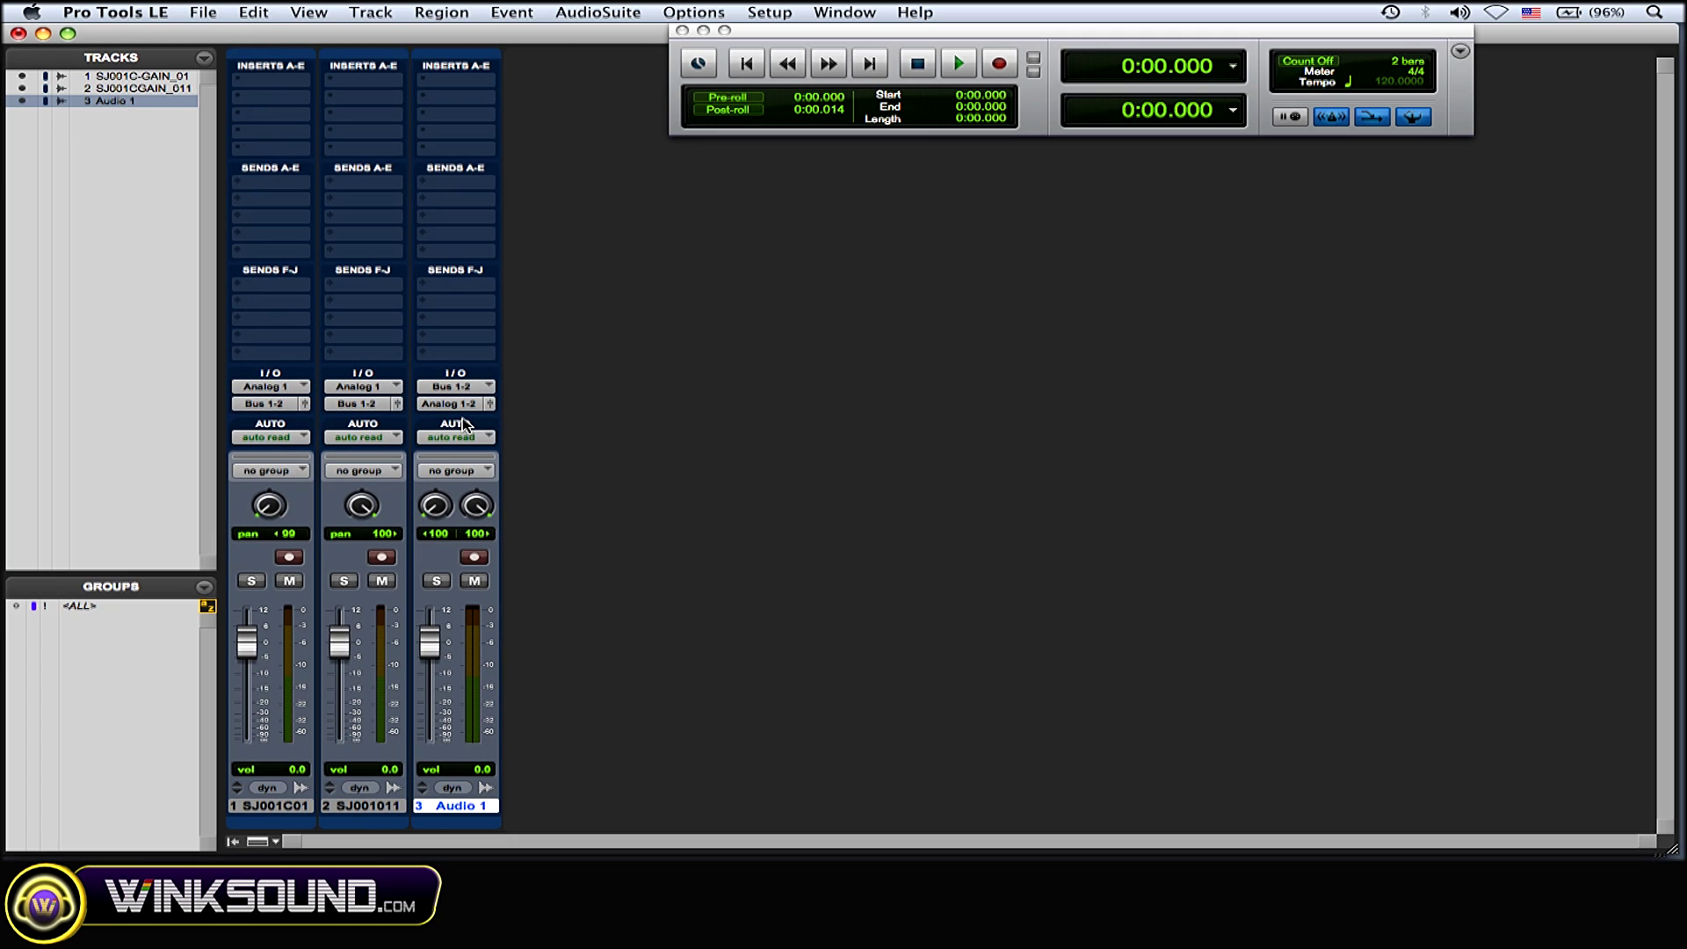
key("F9")
left_click(219, 512)
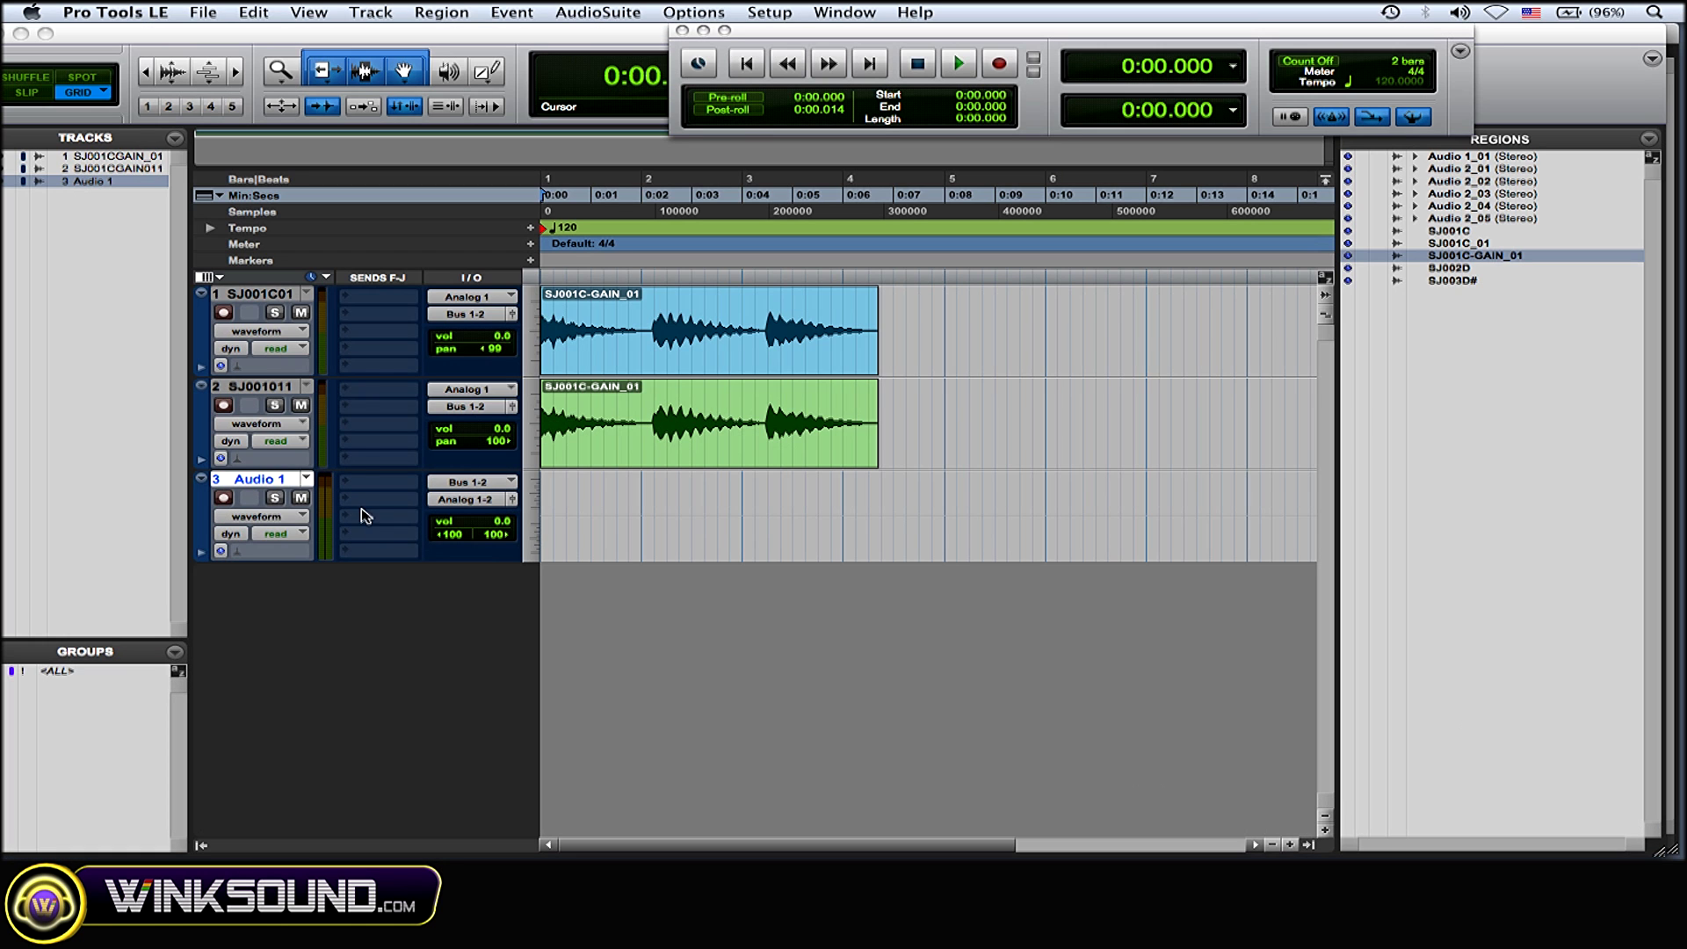
Record-arm Audio 1, record the bused clip as region Audio 1_02, then disarm the track
left_click(223, 498)
left_click(999, 64)
key("space")
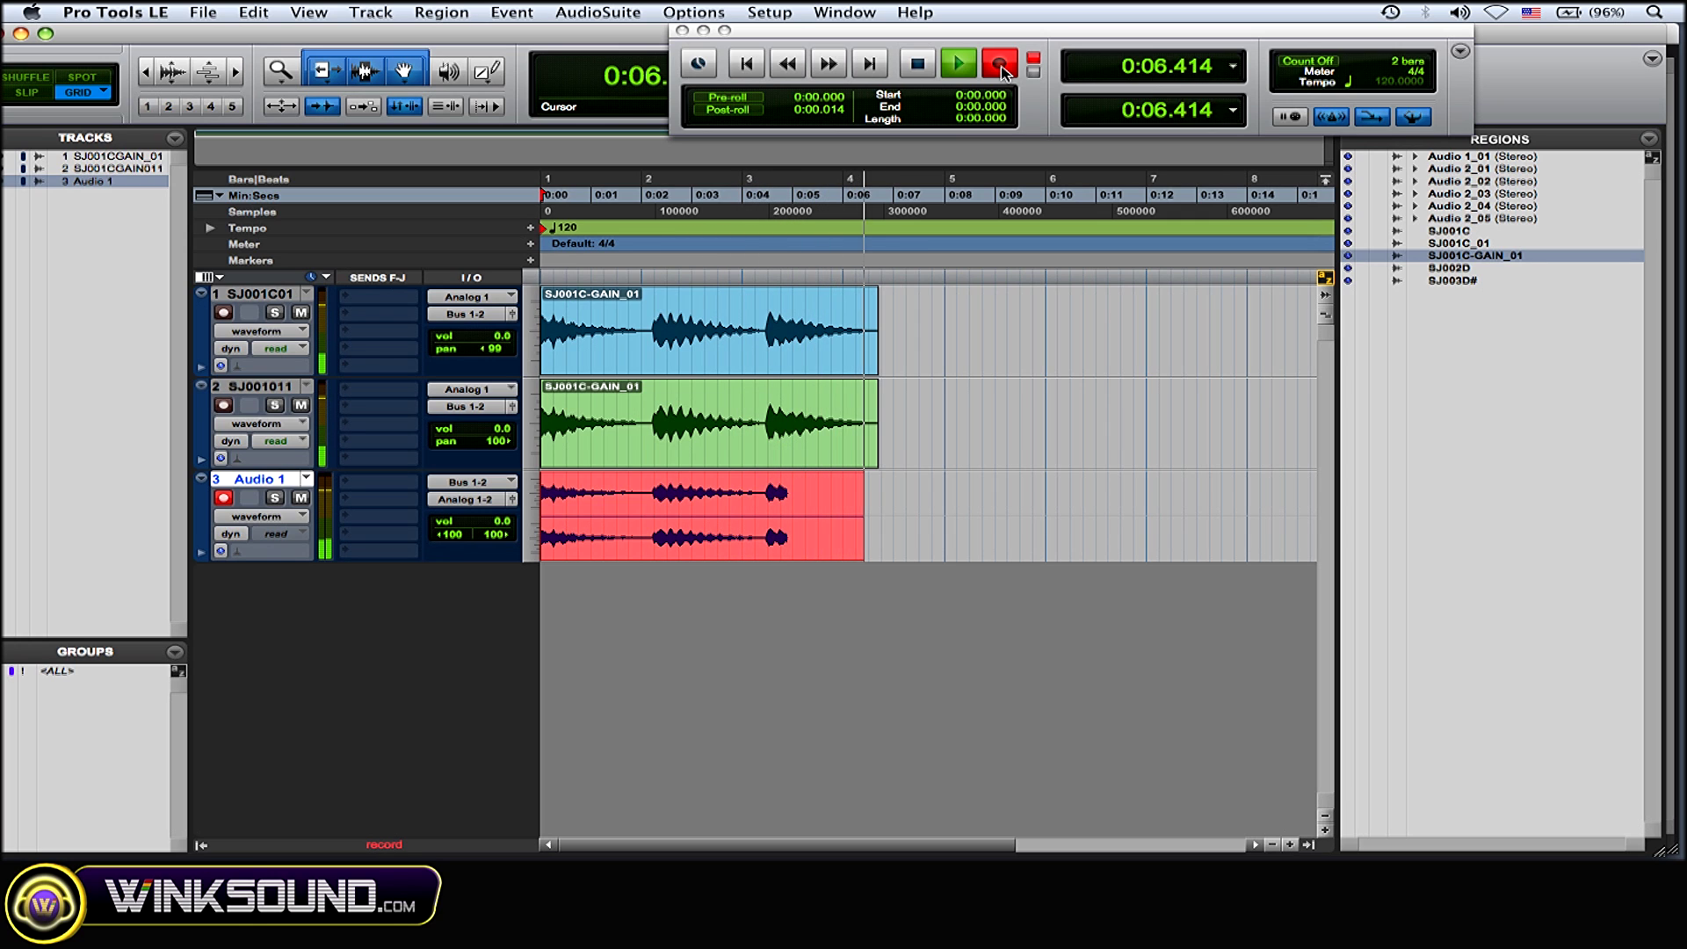
key("space")
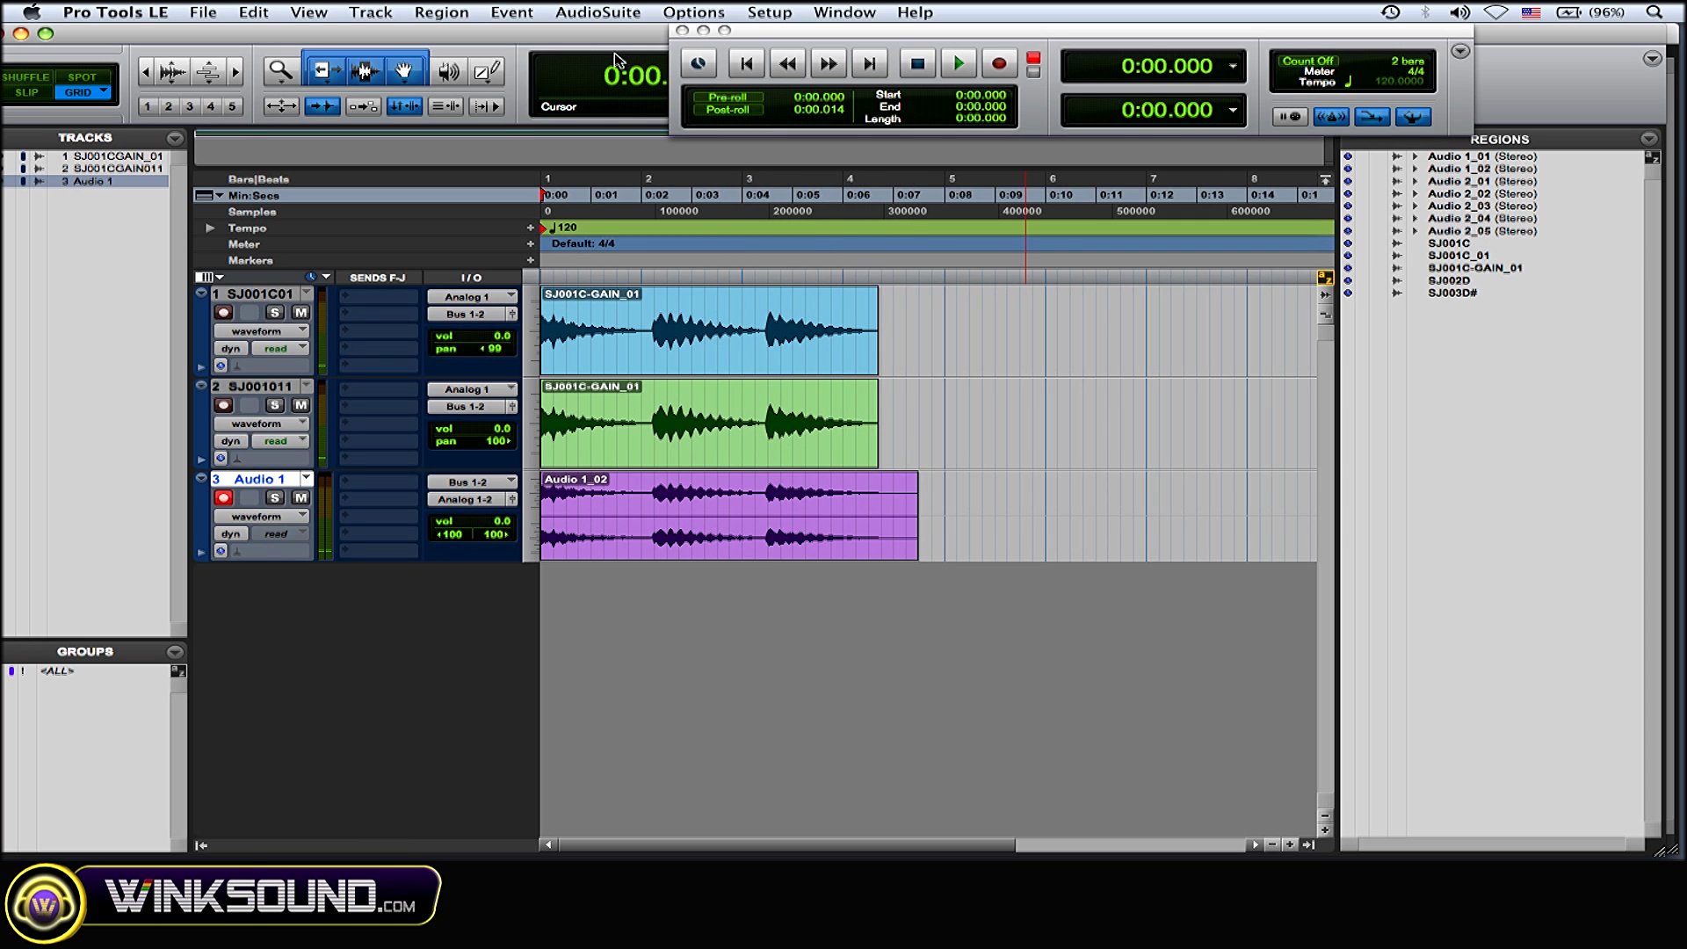
left_click(224, 499)
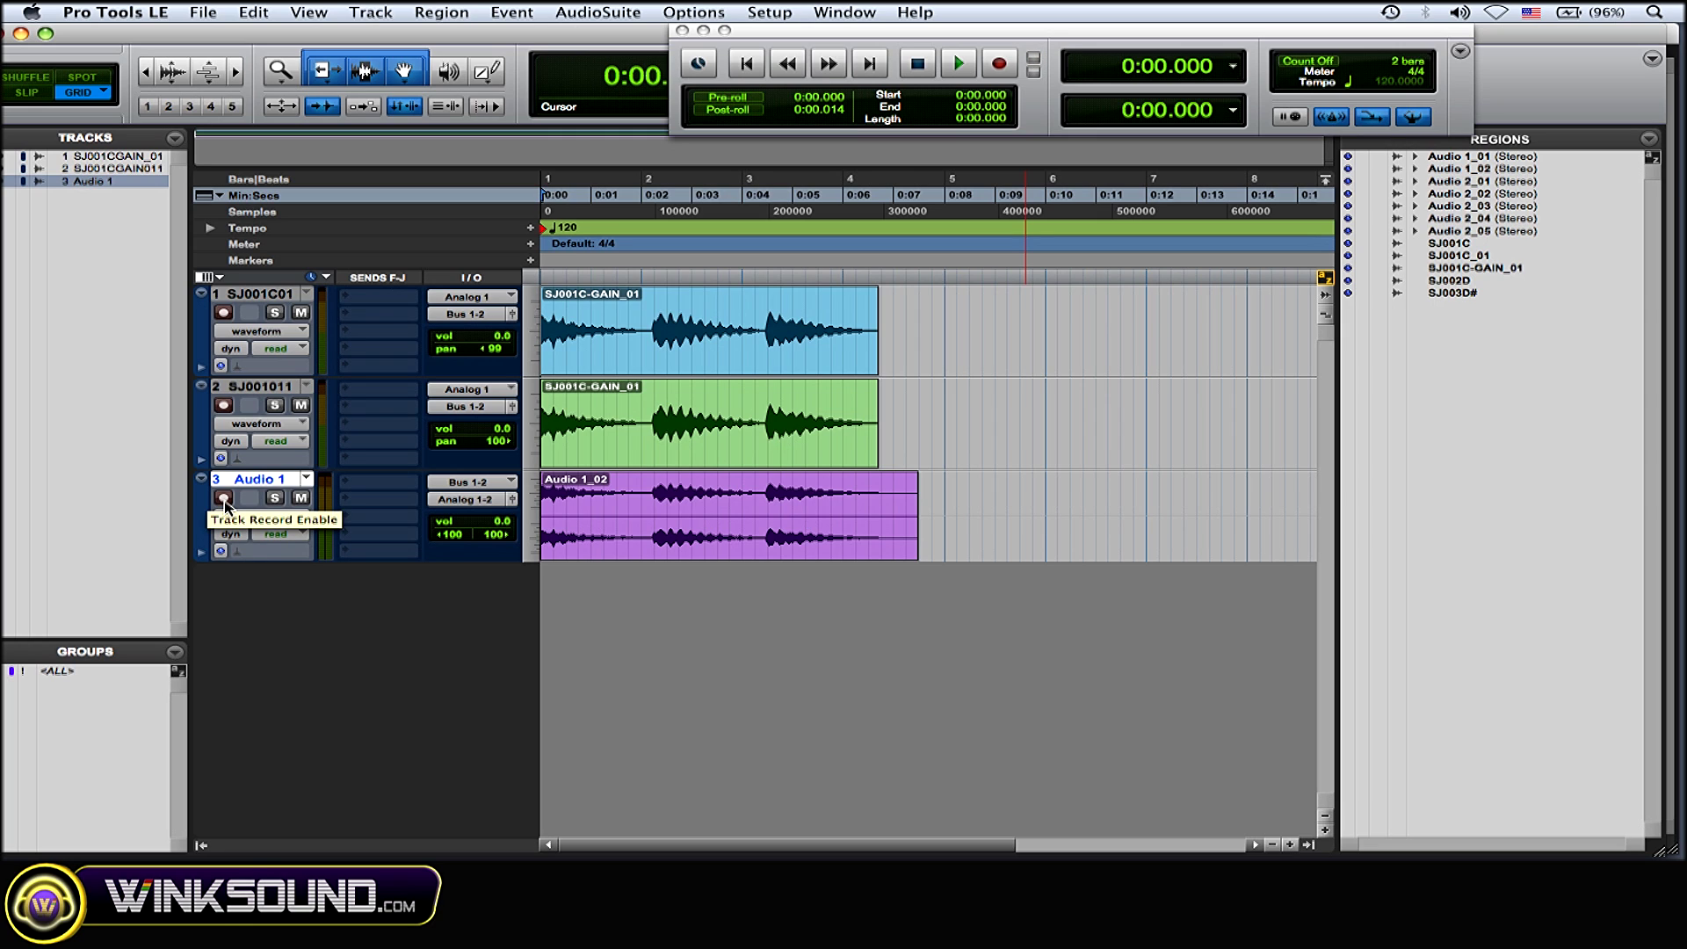
Delete both original source tracks, leaving only Audio 1, then open Import Audio
left_click(264, 387)
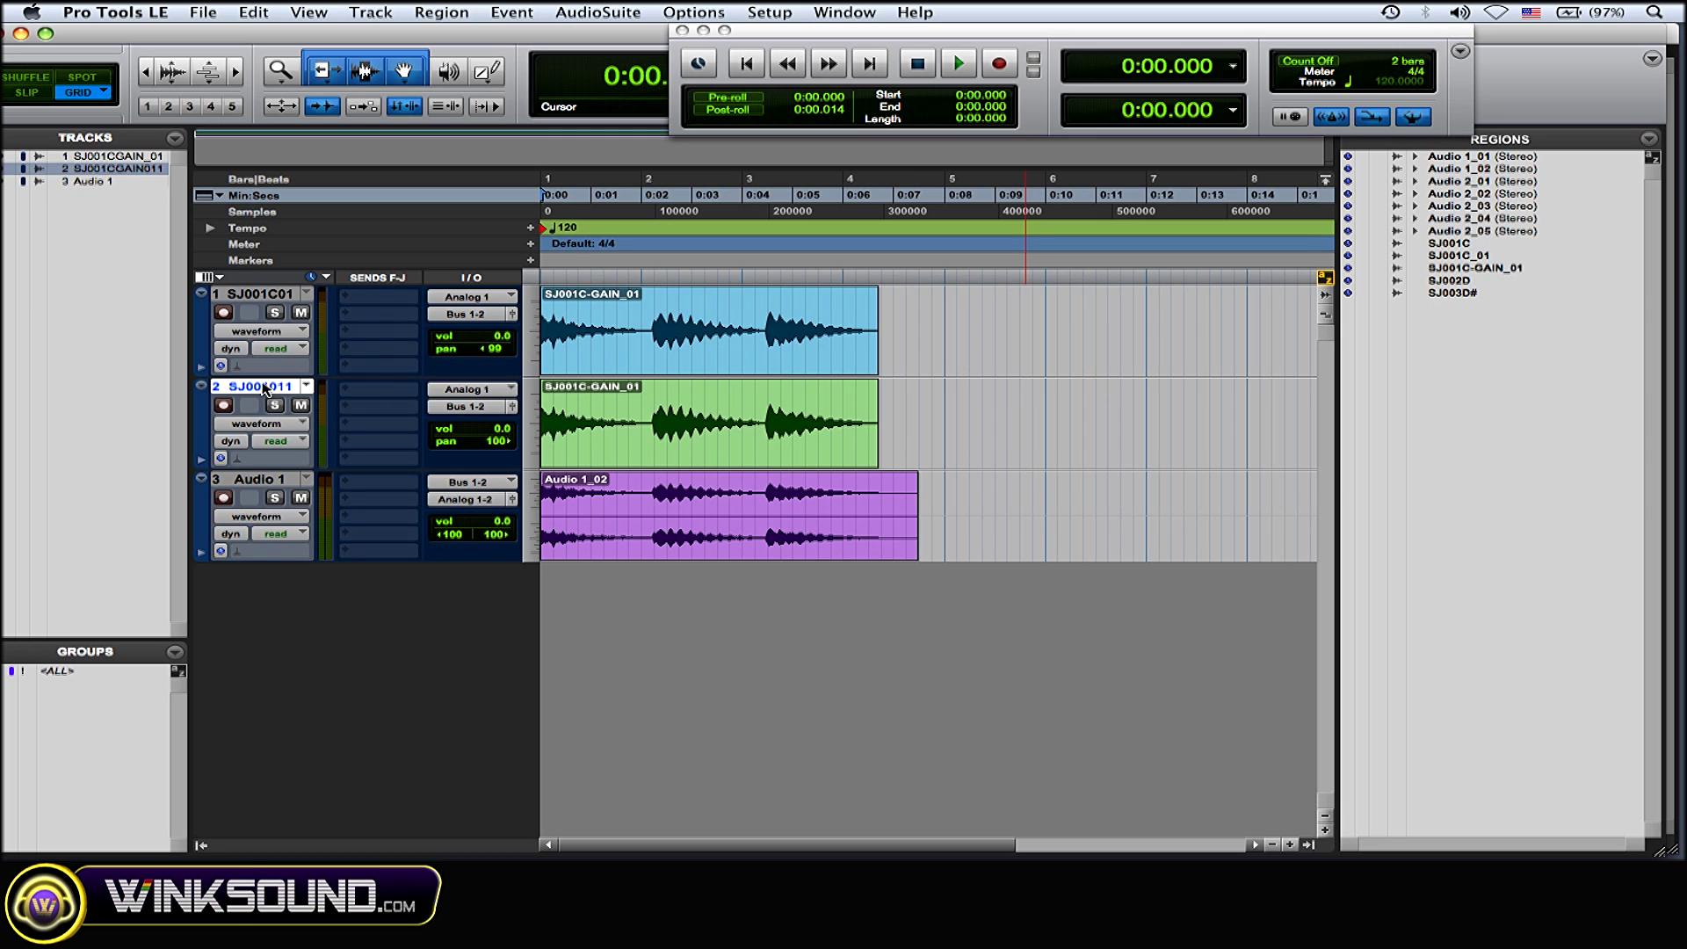
left_click(264, 295, "shift")
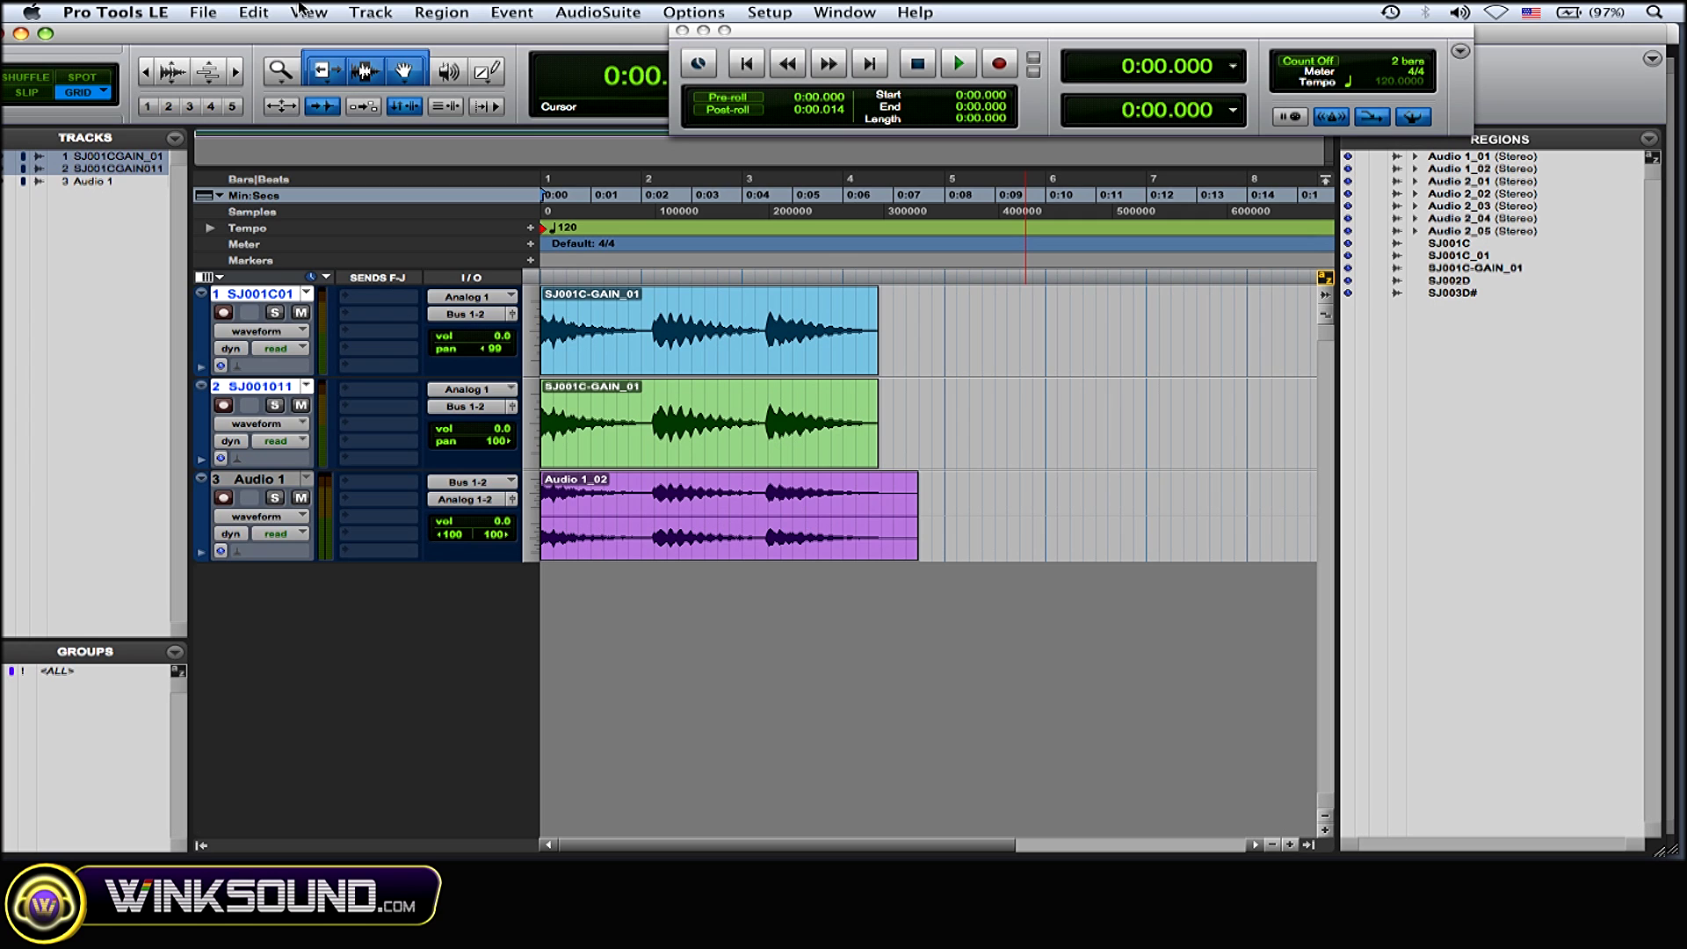
left_click(376, 12)
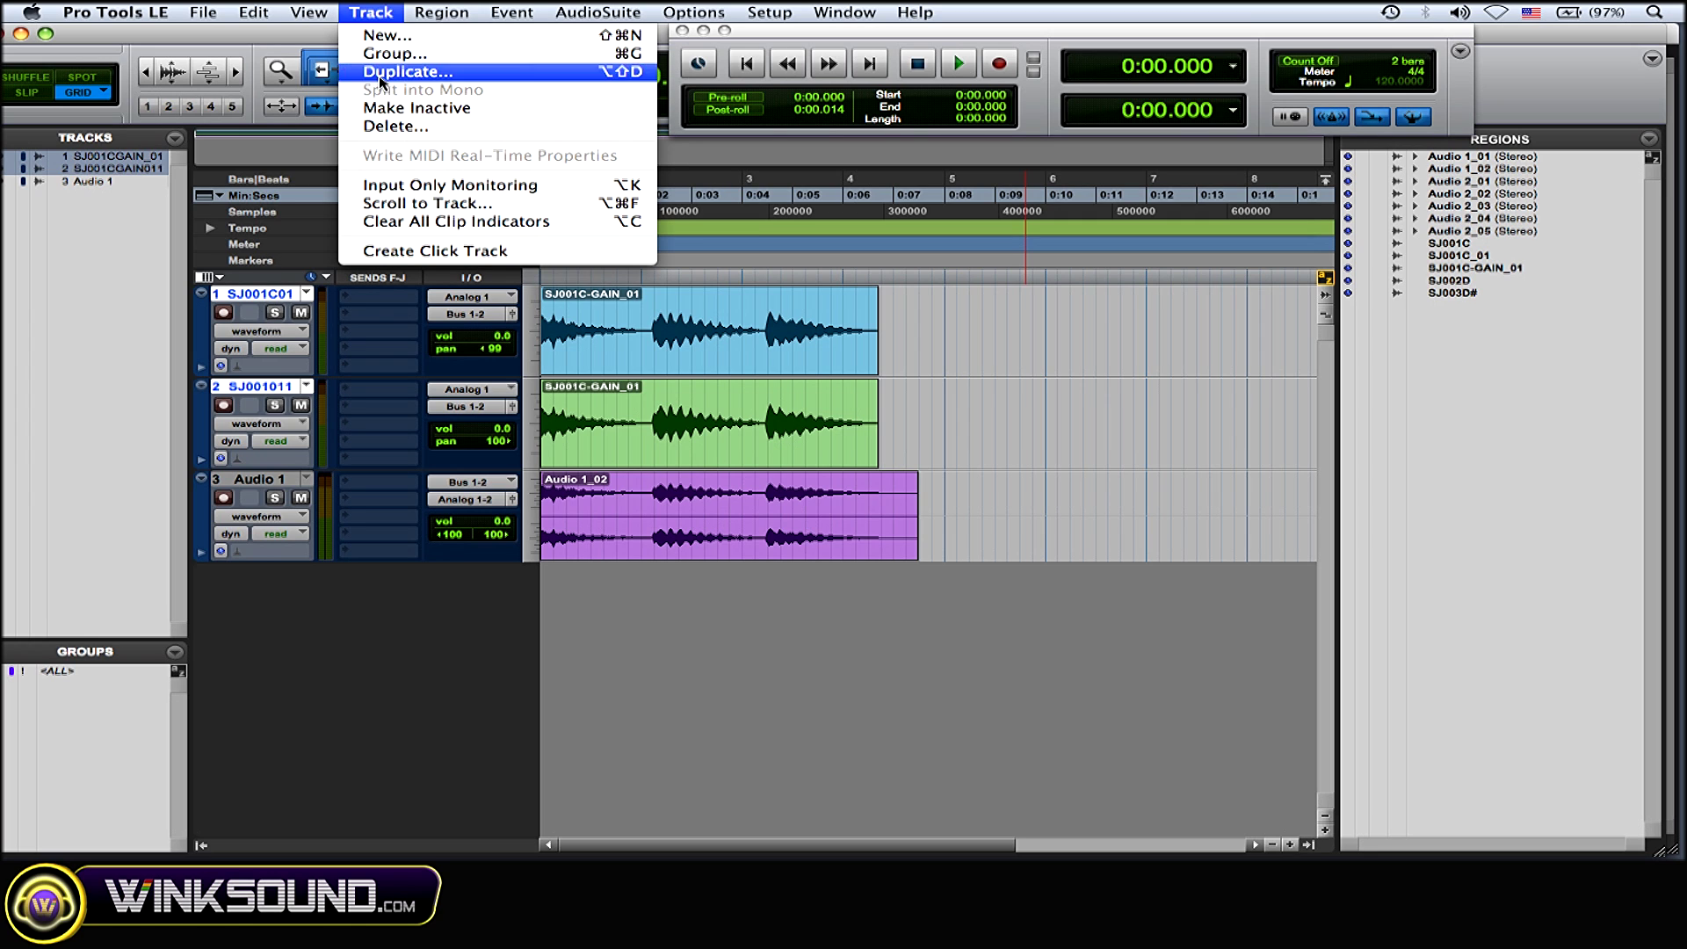
left_click(392, 129)
key("Return")
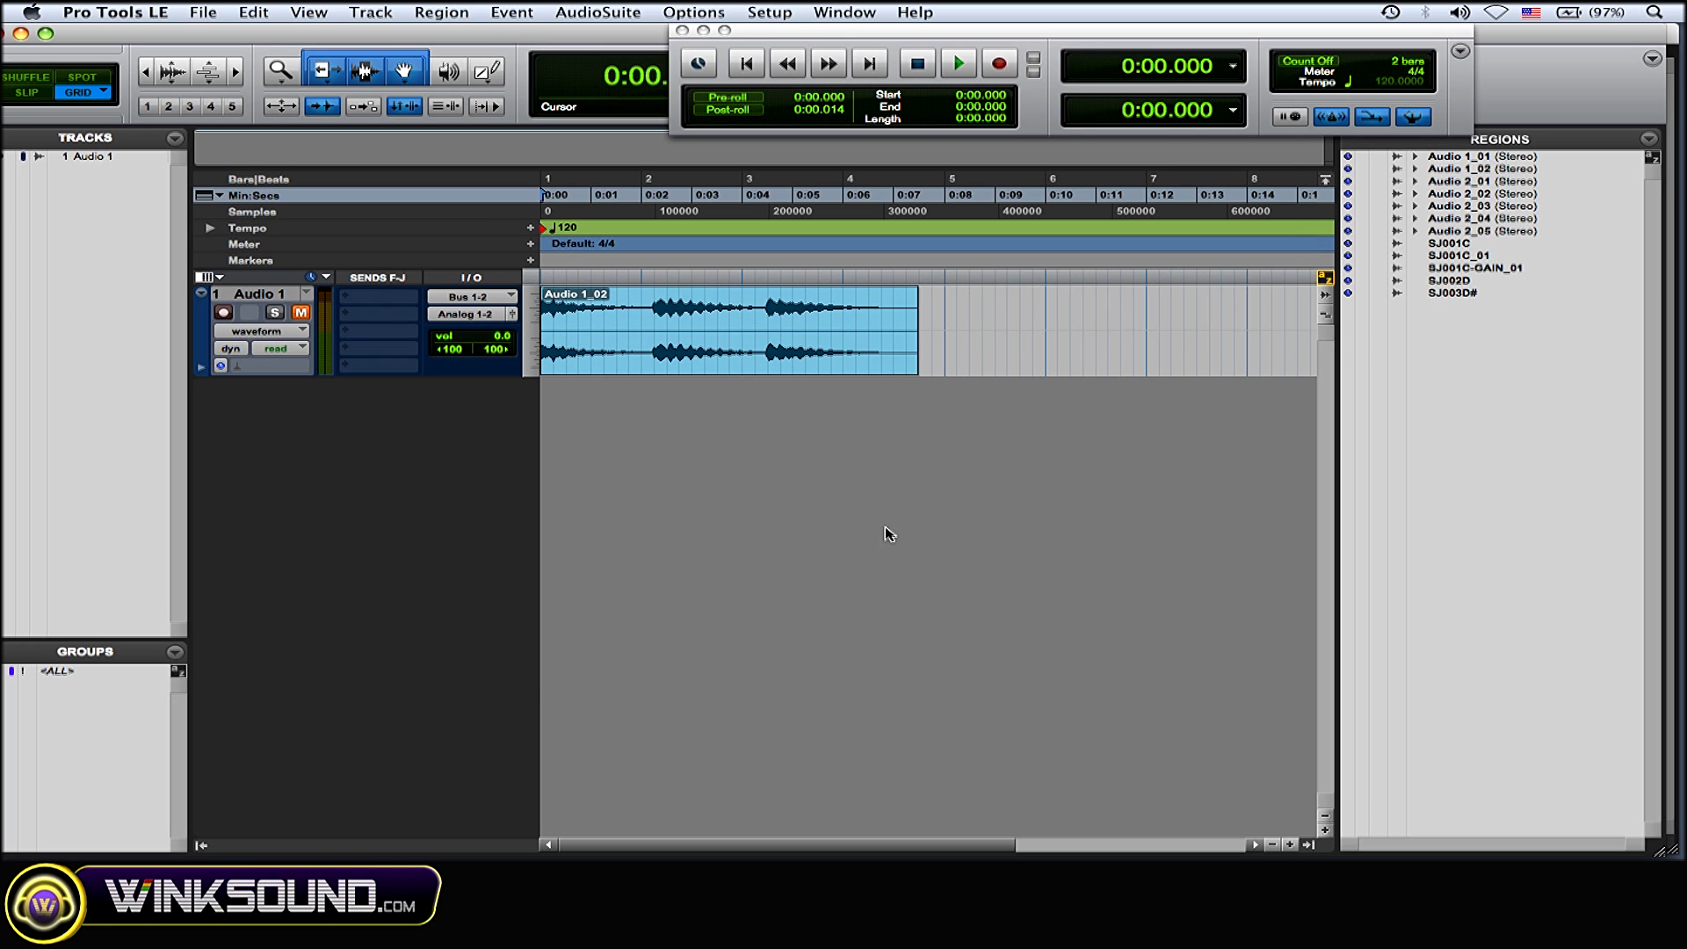
key("super+shift+i")
Import 01(80BPM).wav with conversion into the Regions list and move the Transport window aside
double_click(638, 157)
left_click(1230, 669)
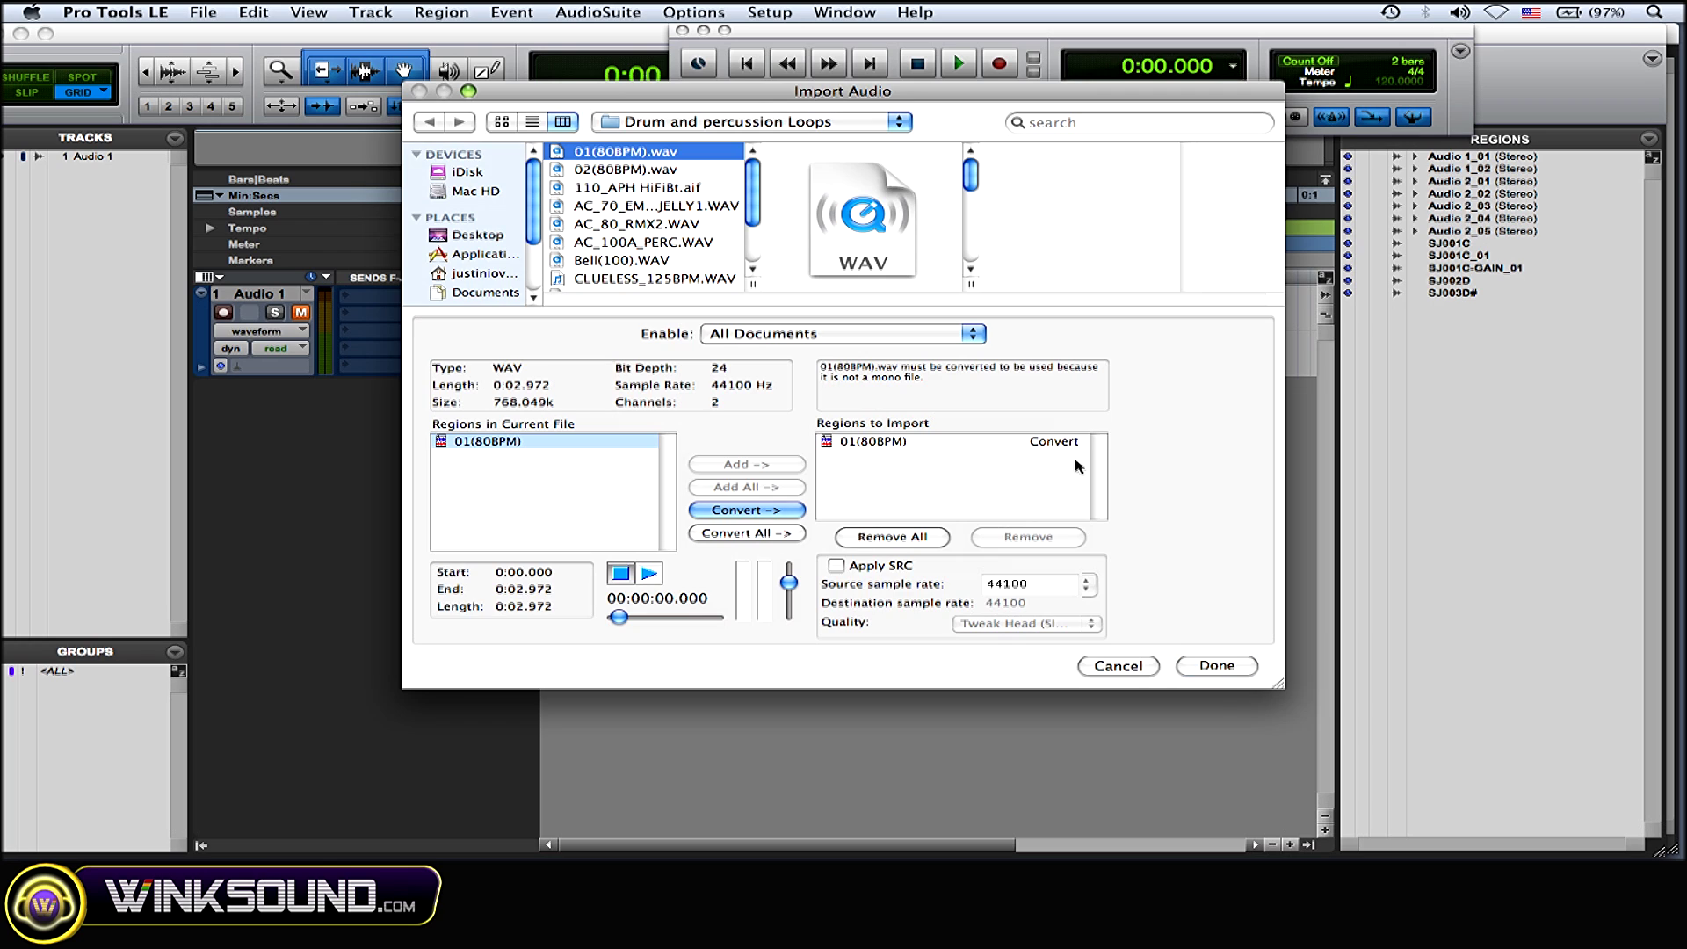
left_click(1085, 498)
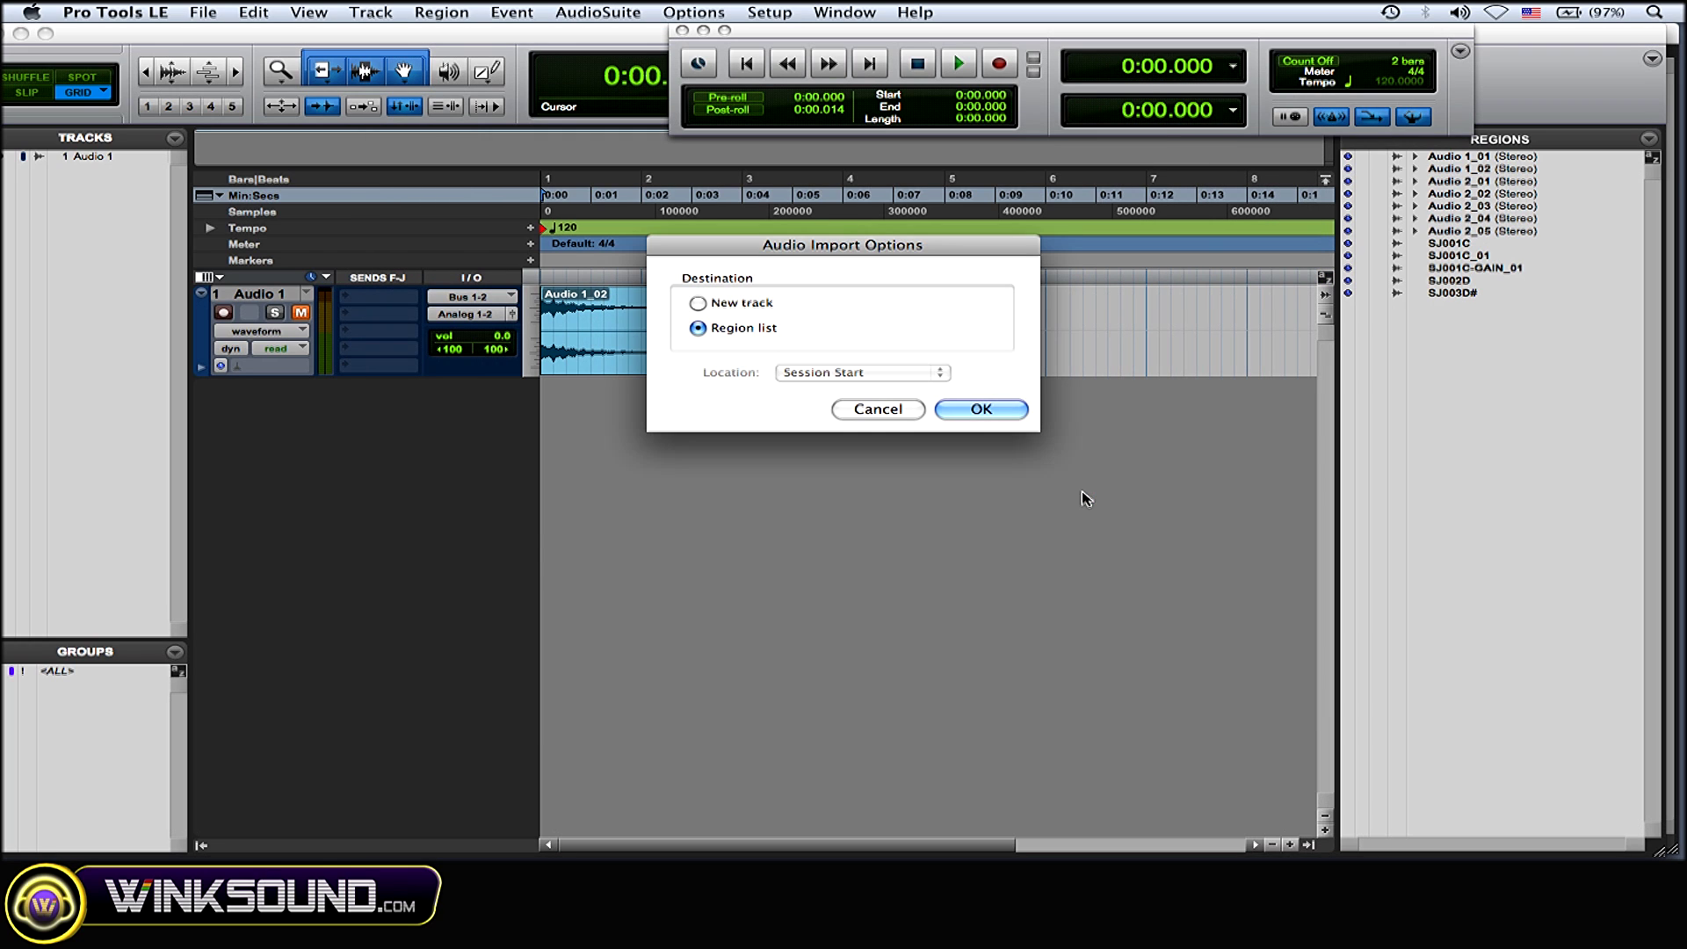
left_click(988, 413)
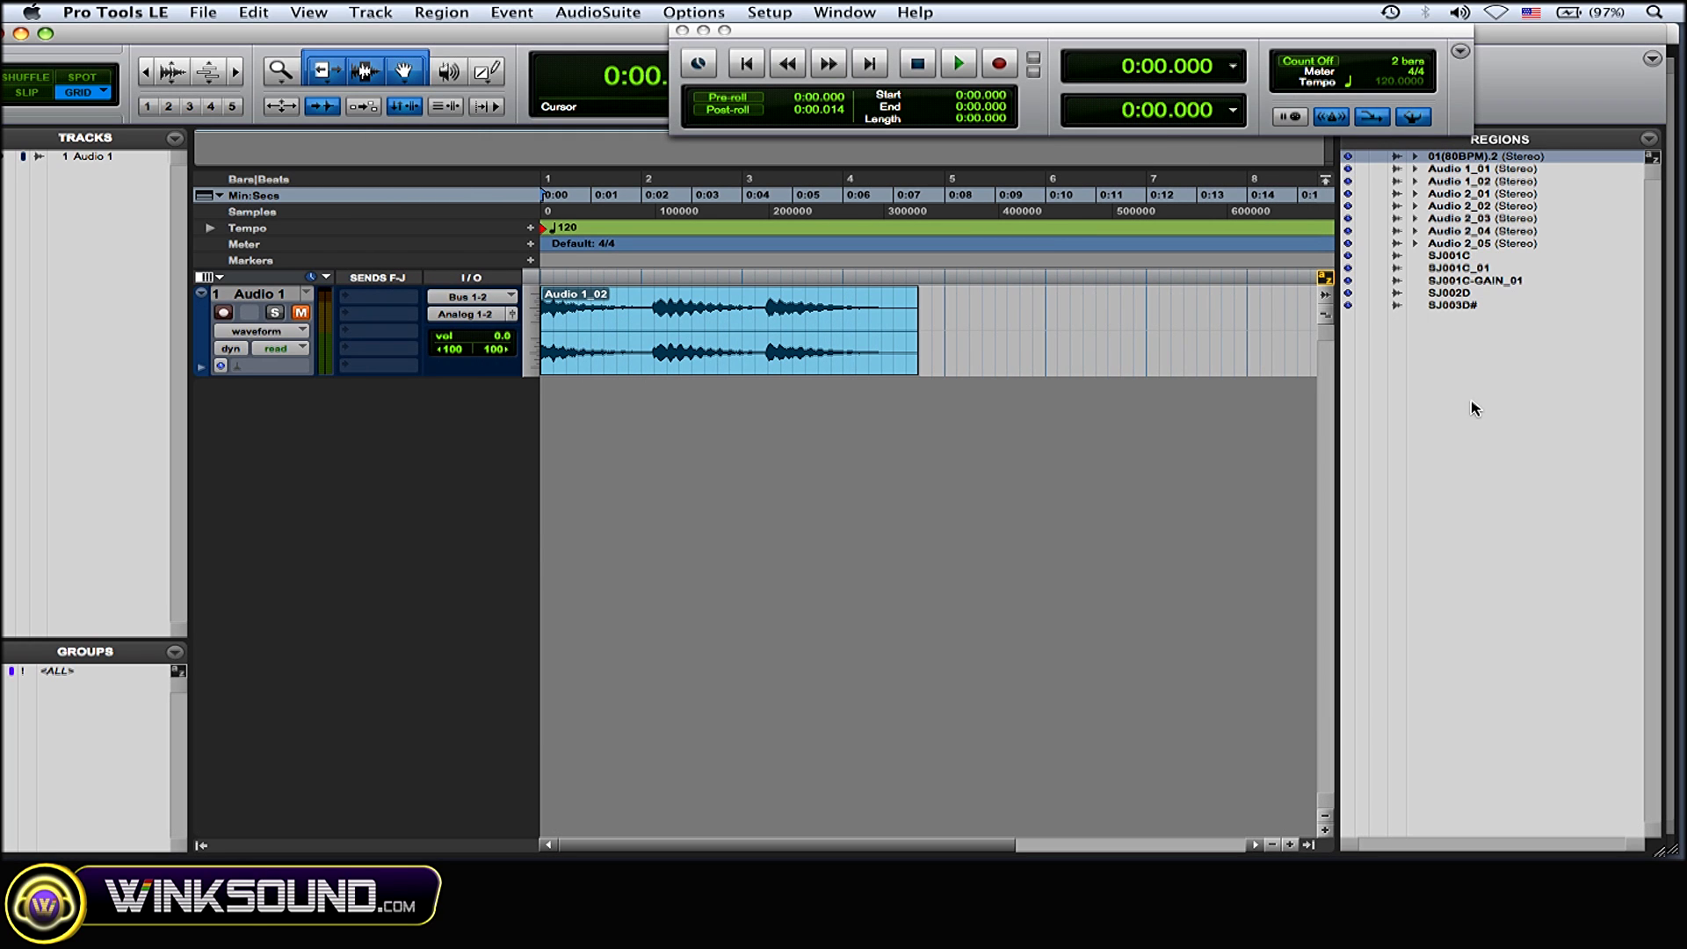
left_click_drag(1386, 39, 1294, 39)
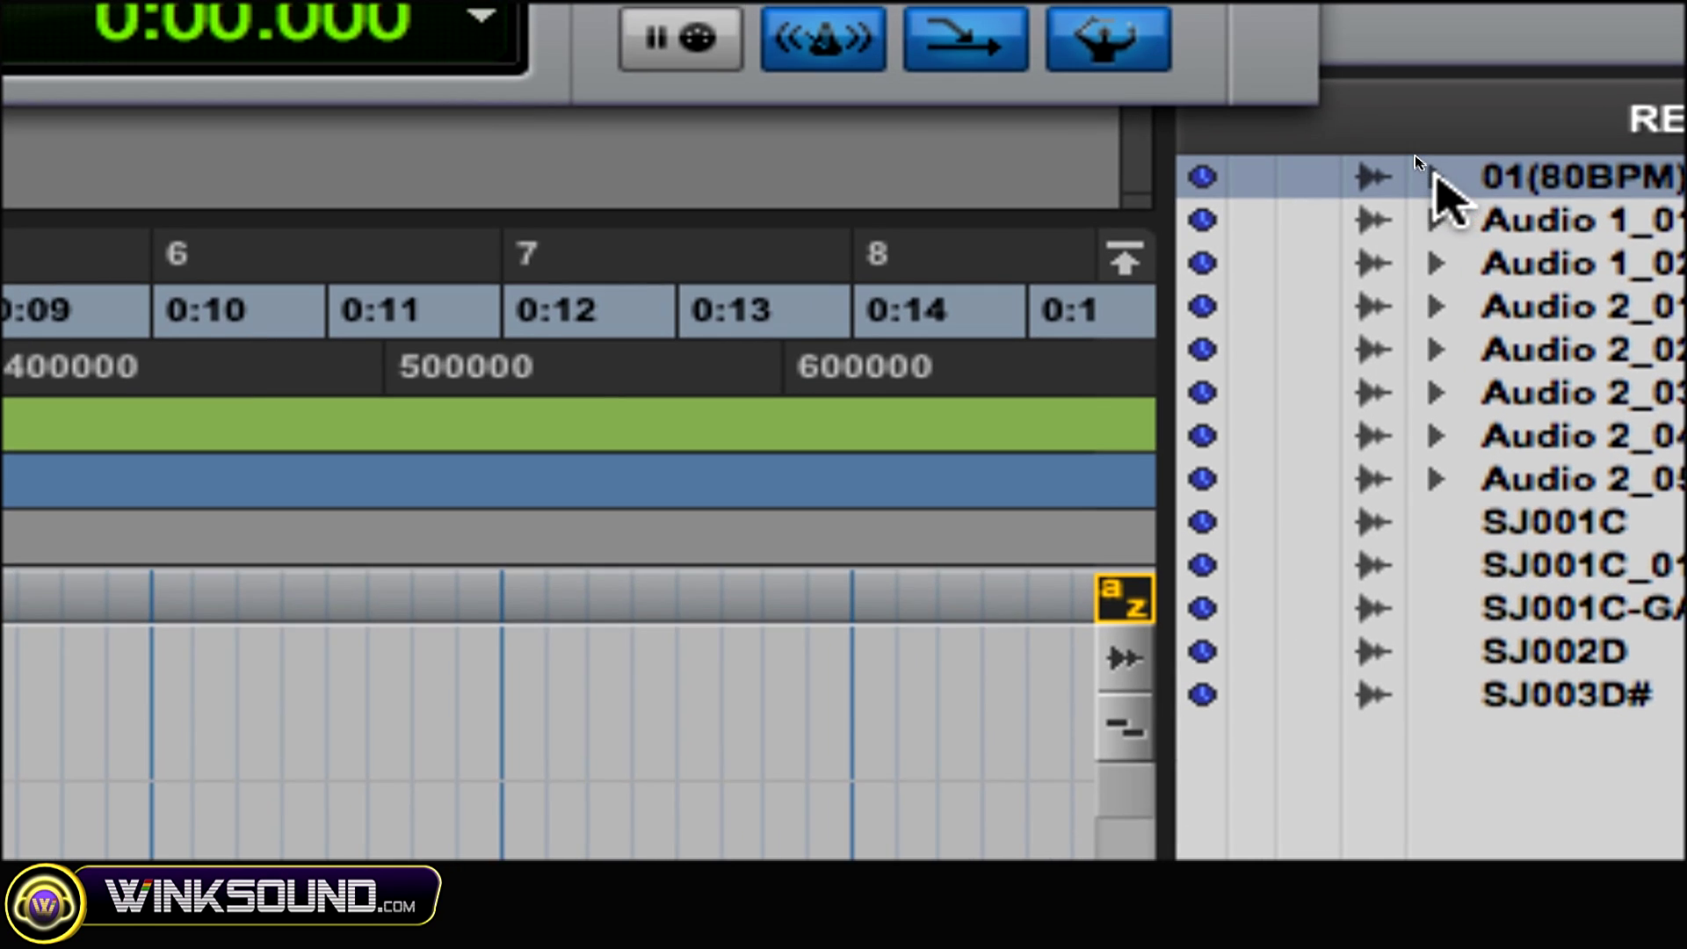
left_click(1430, 174)
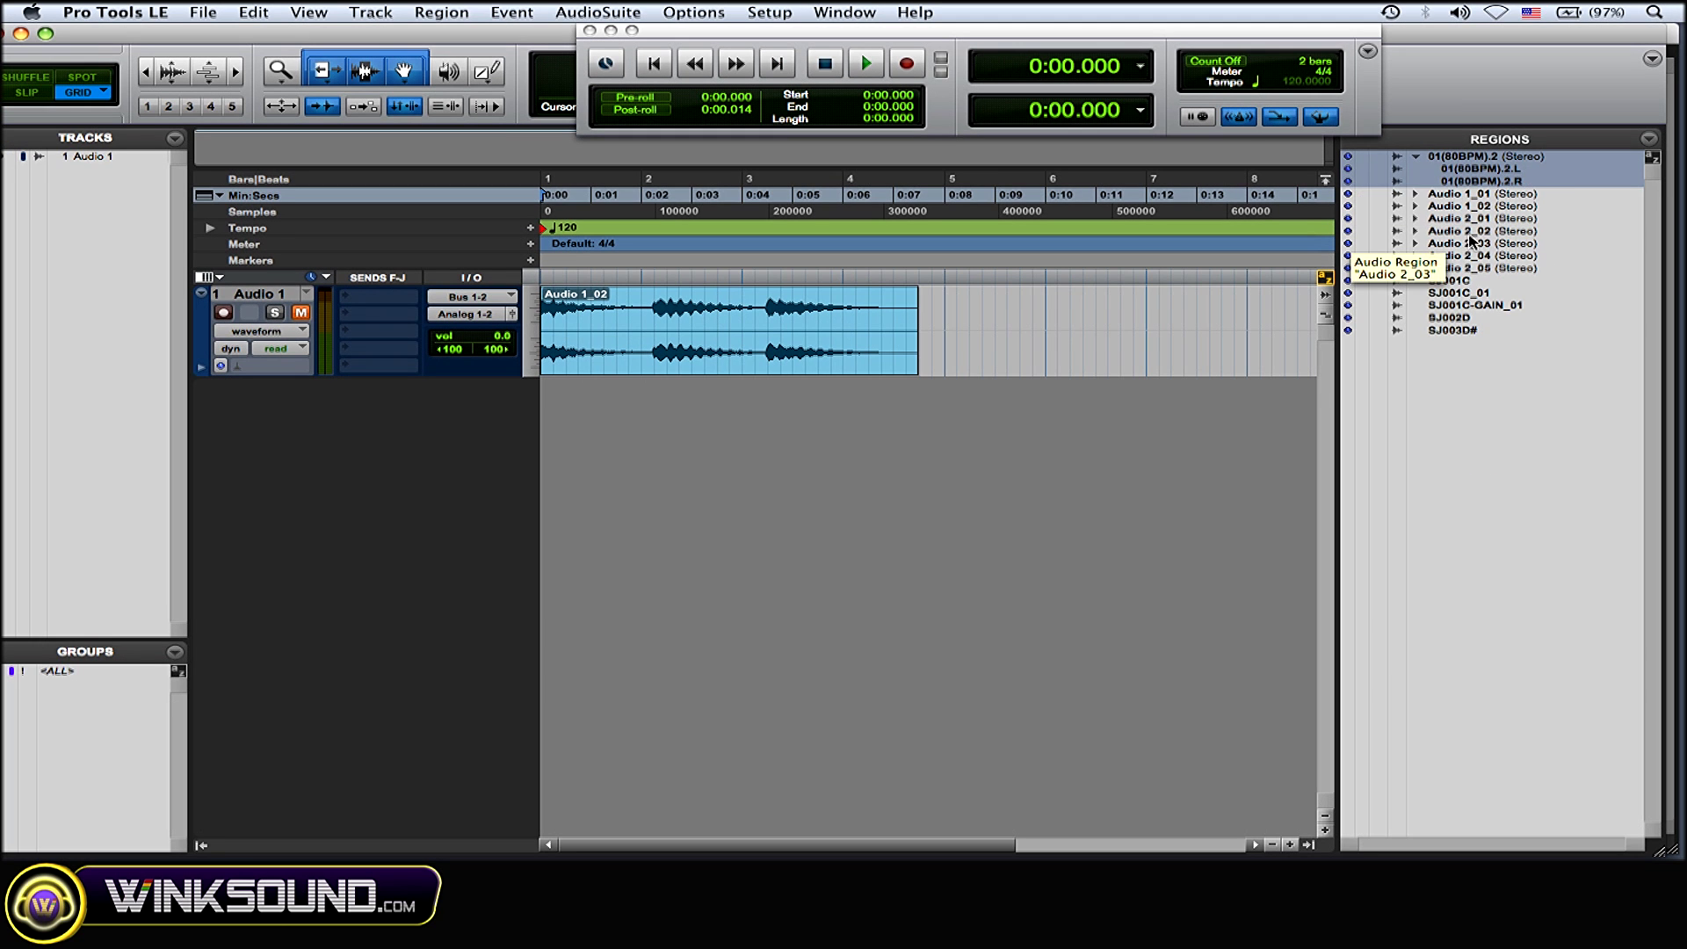
Drag 01(80BPM).2.L and 01(80BPM).2.R onto two new mono tracks below Audio 1
left_click(1482, 230)
left_click_drag(1476, 173, 591, 472)
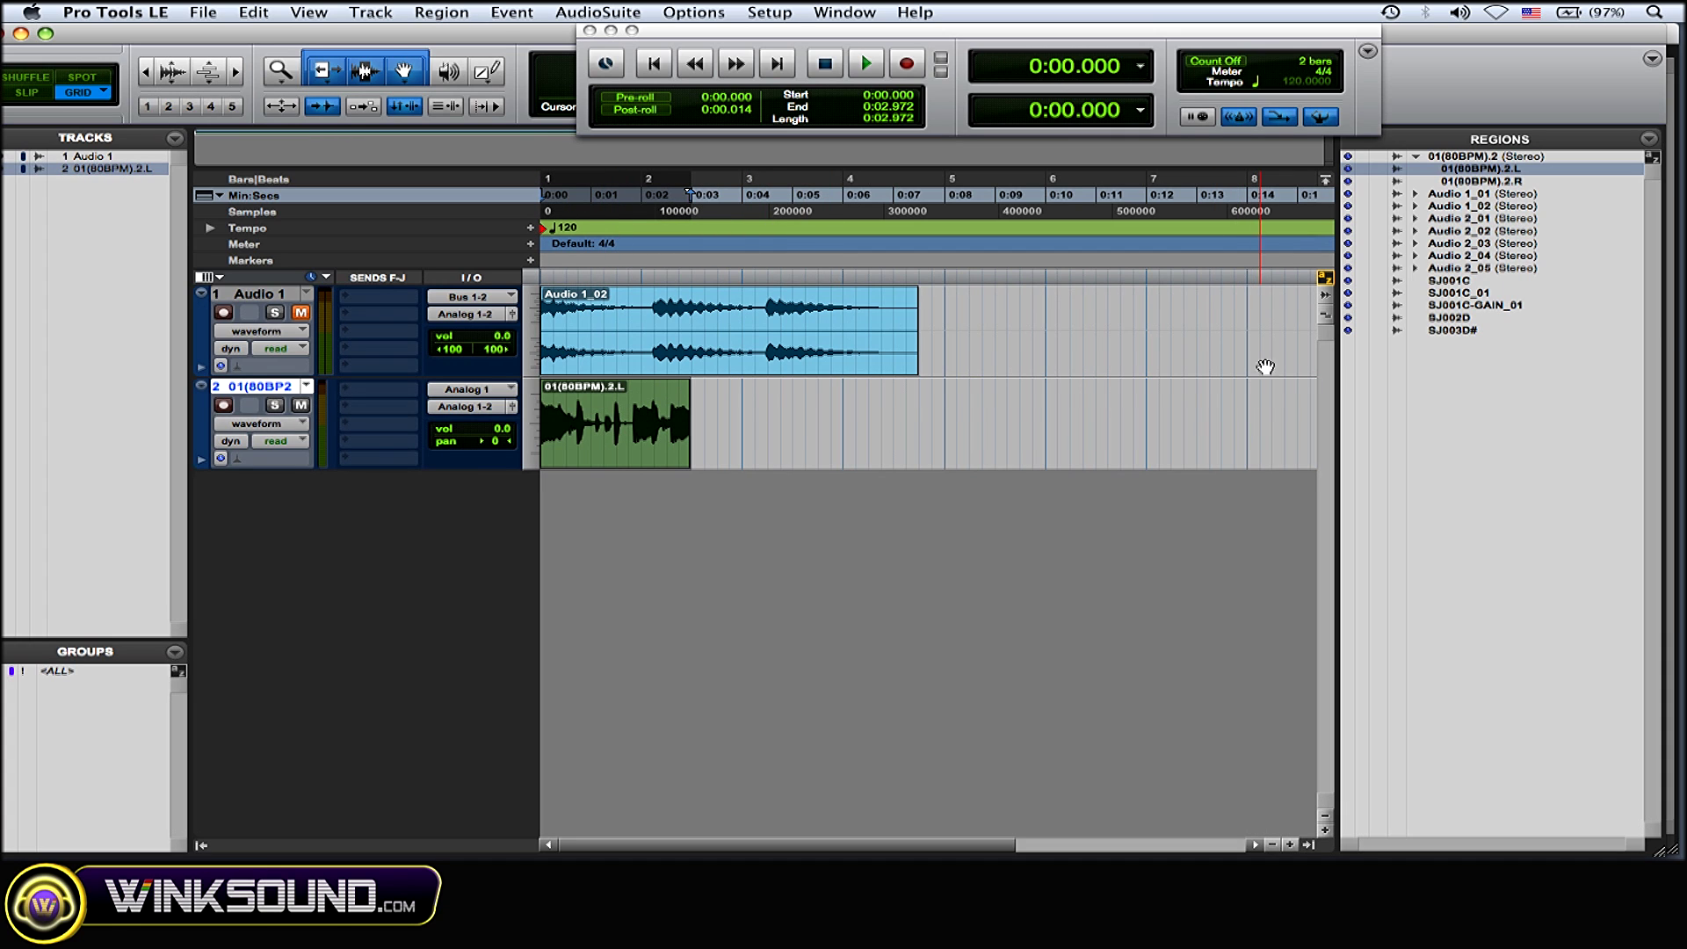
left_click_drag(1483, 183, 527, 557)
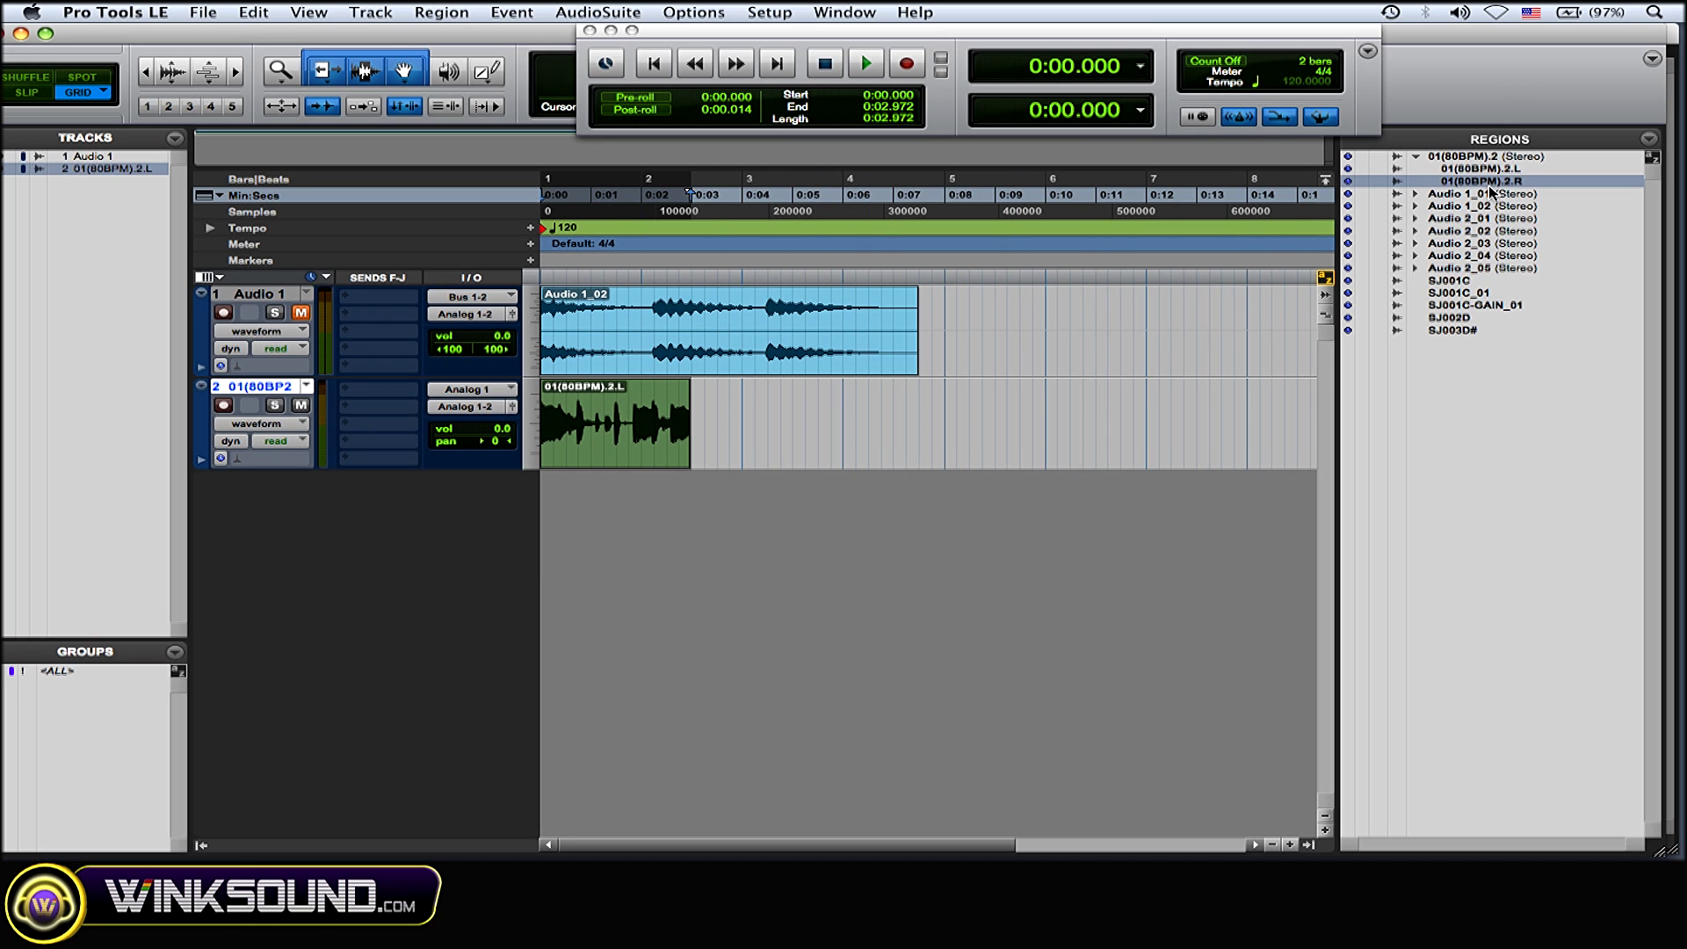
left_click_drag(1493, 186, 465, 555)
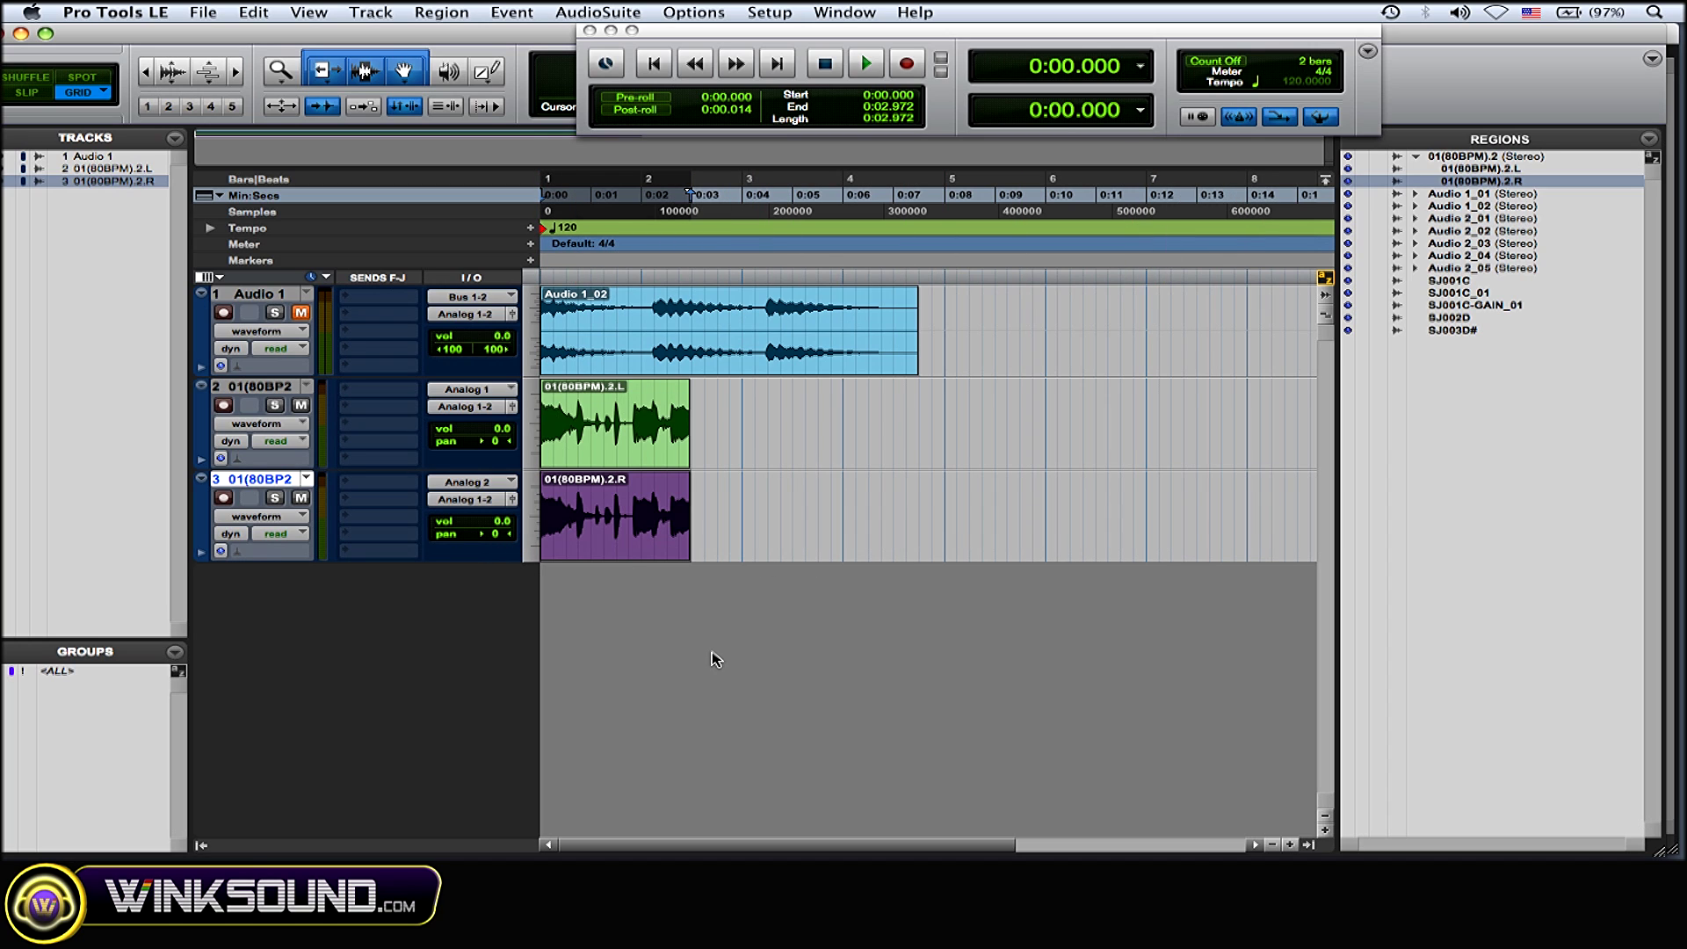